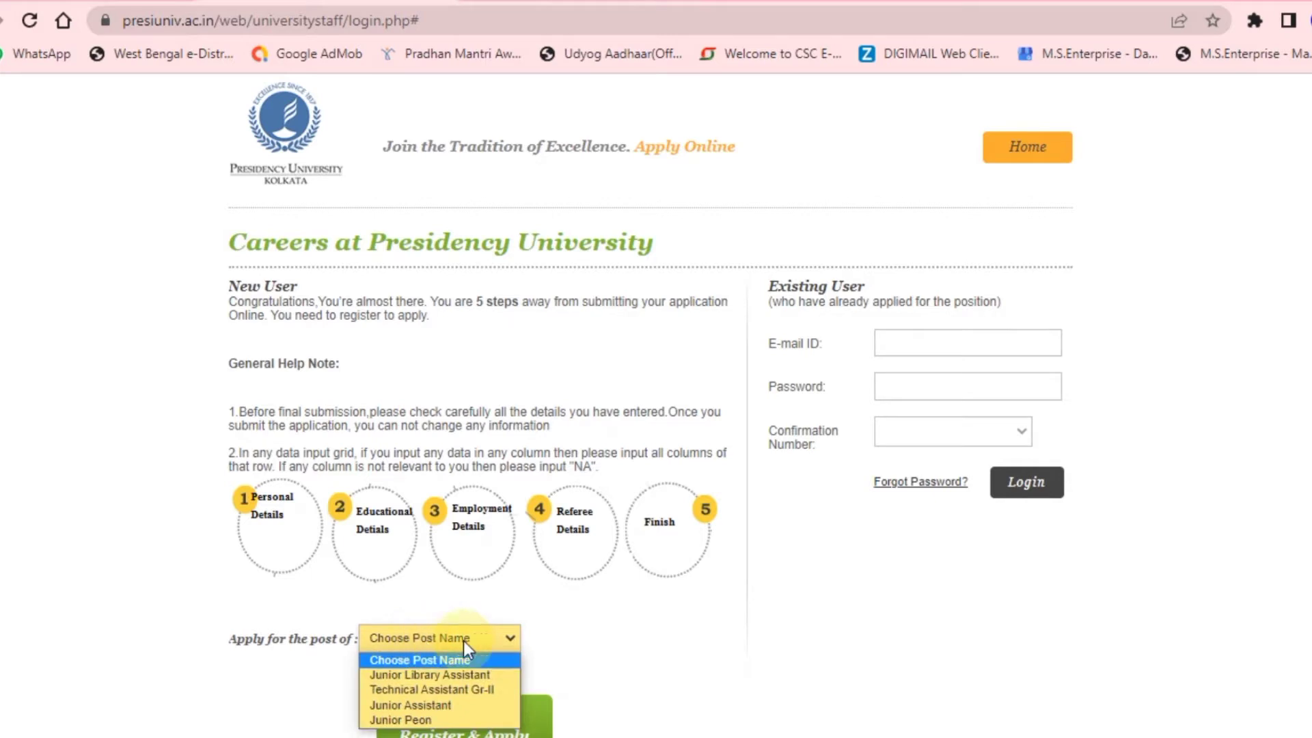
# Scroll the careers registration page down to the 'Apply for the post of' field.
pyautogui.scroll(-1, 605, 637)
# Select Junior Assistant as the post and start a New User Register & Apply application.
pyautogui.click(514, 565)
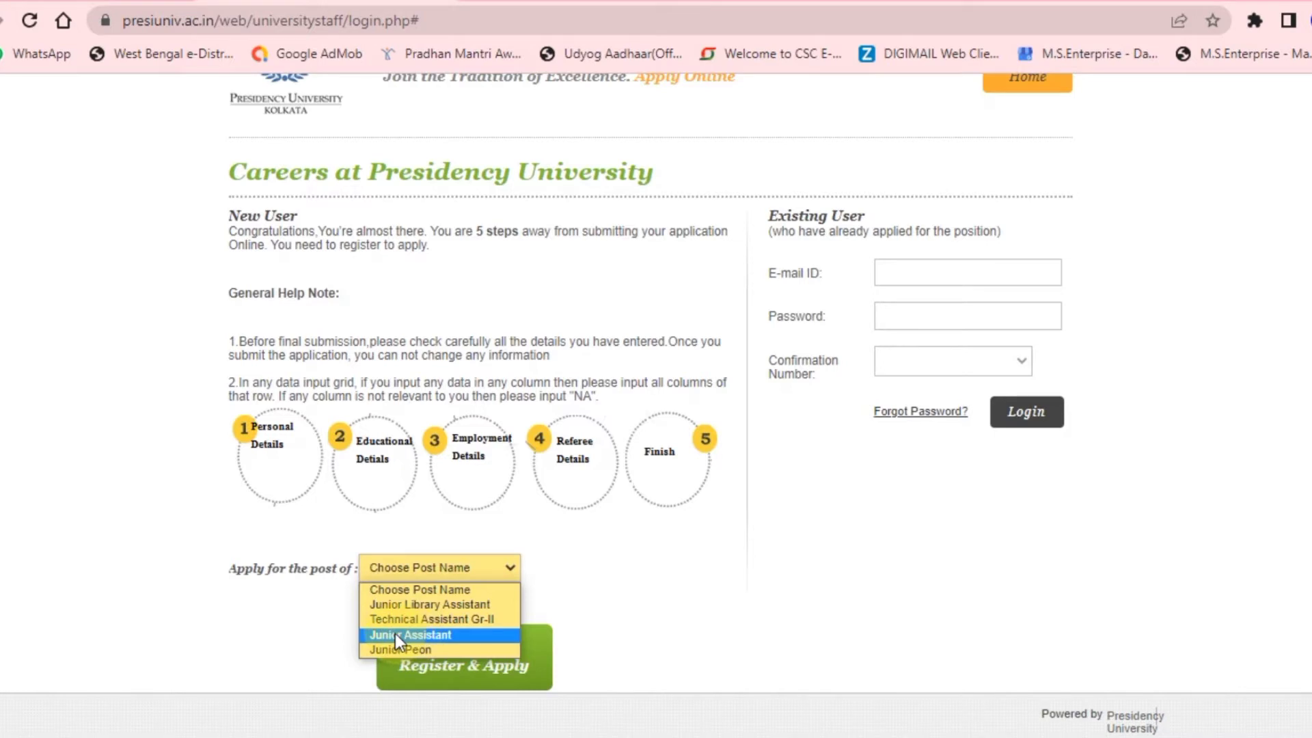
pyautogui.click(395, 633)
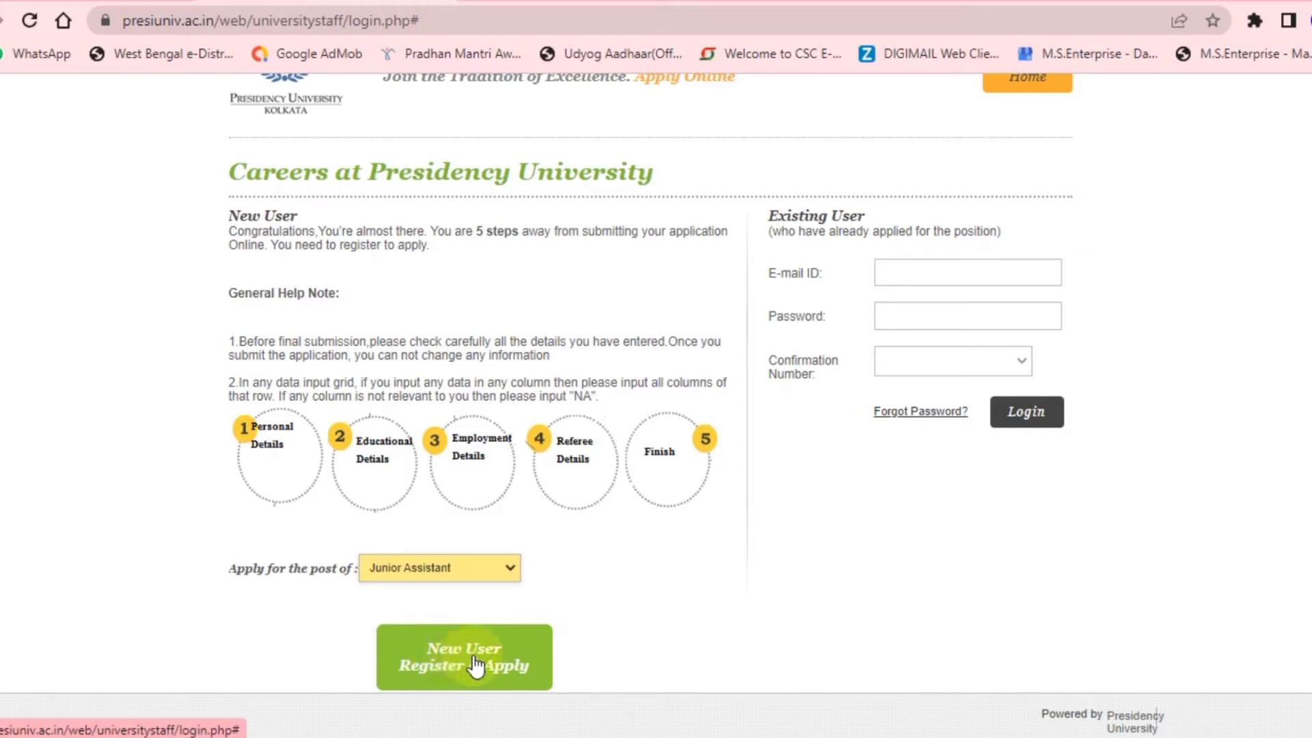
pyautogui.click(477, 665)
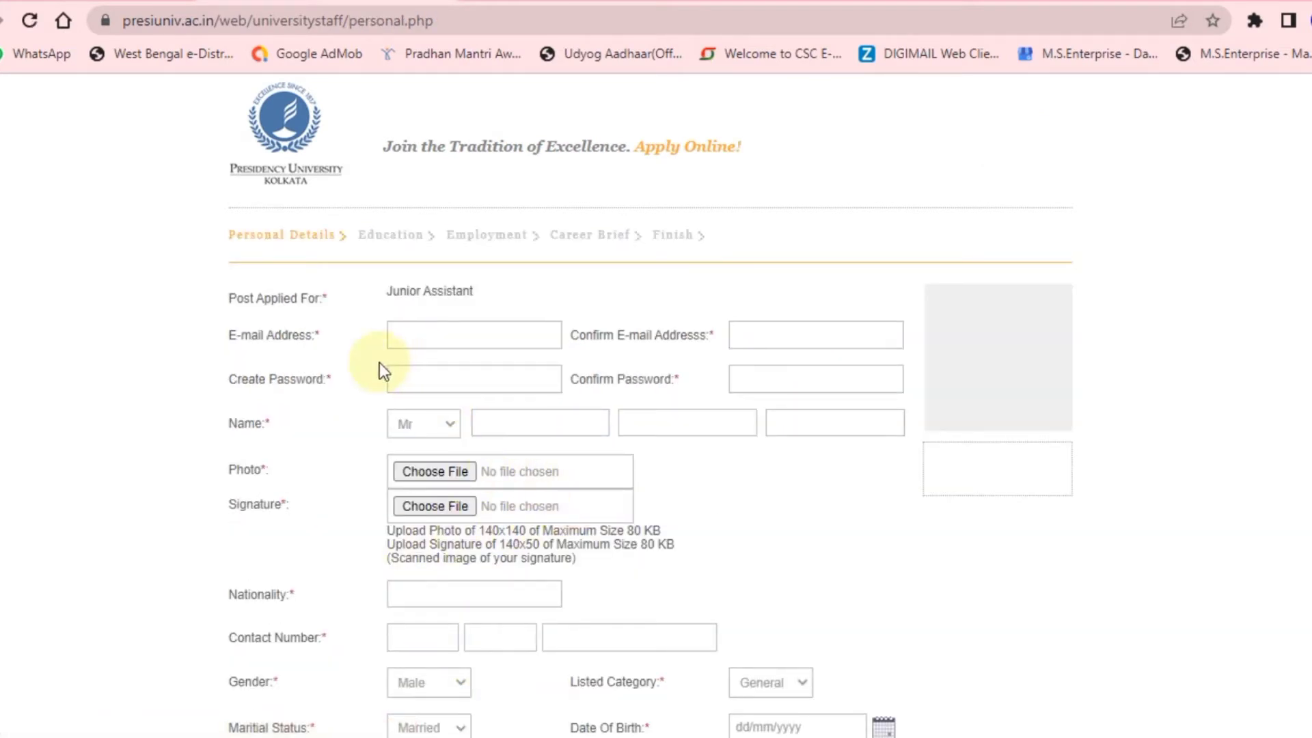
# Go through the e-mail, password, title (Mr), first, middle and last name fields.
pyautogui.scroll(-2, 379, 362)
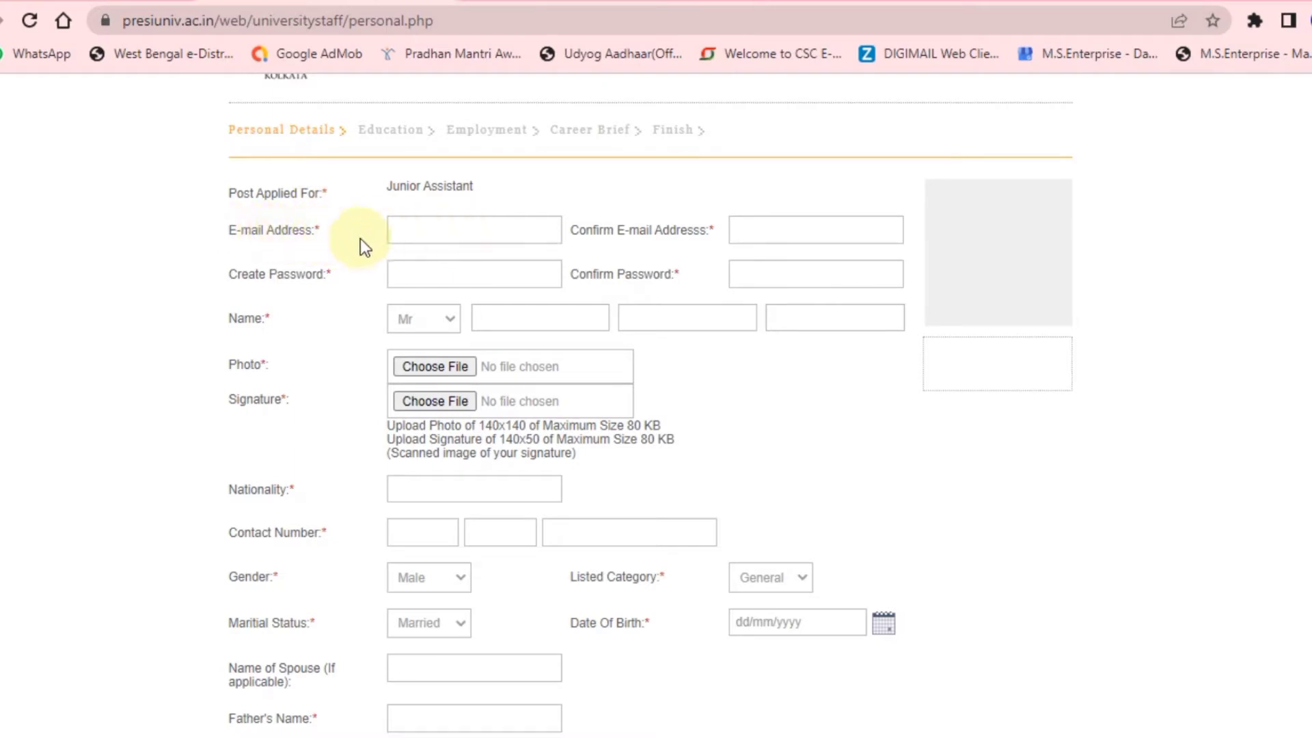
pyautogui.click(410, 229)
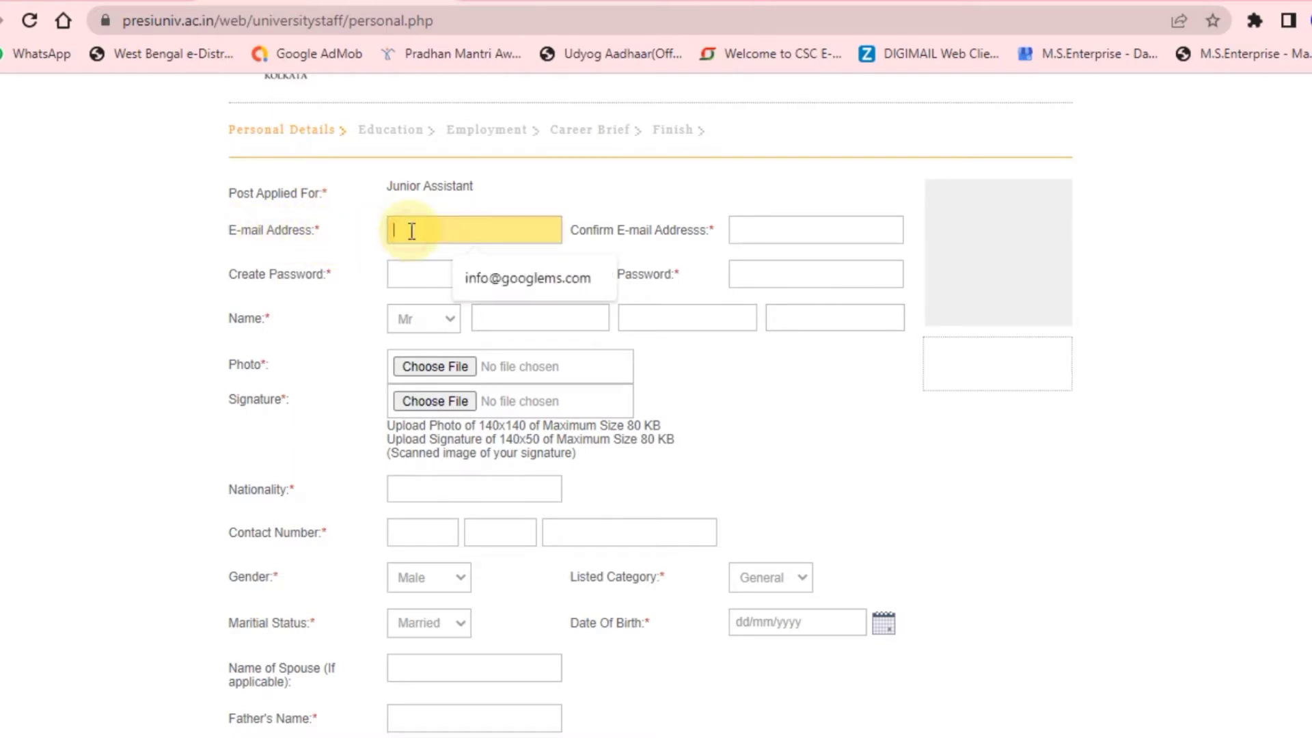
pyautogui.click(755, 226)
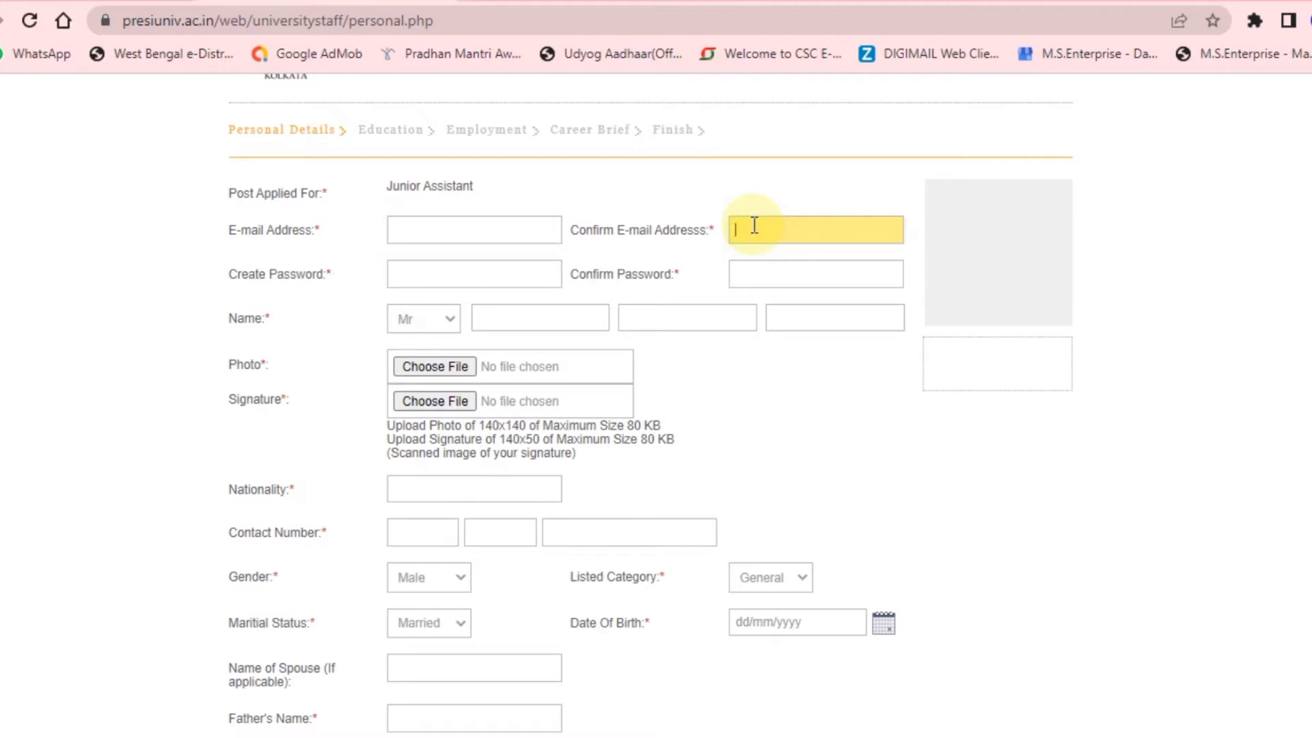
pyautogui.click(432, 279)
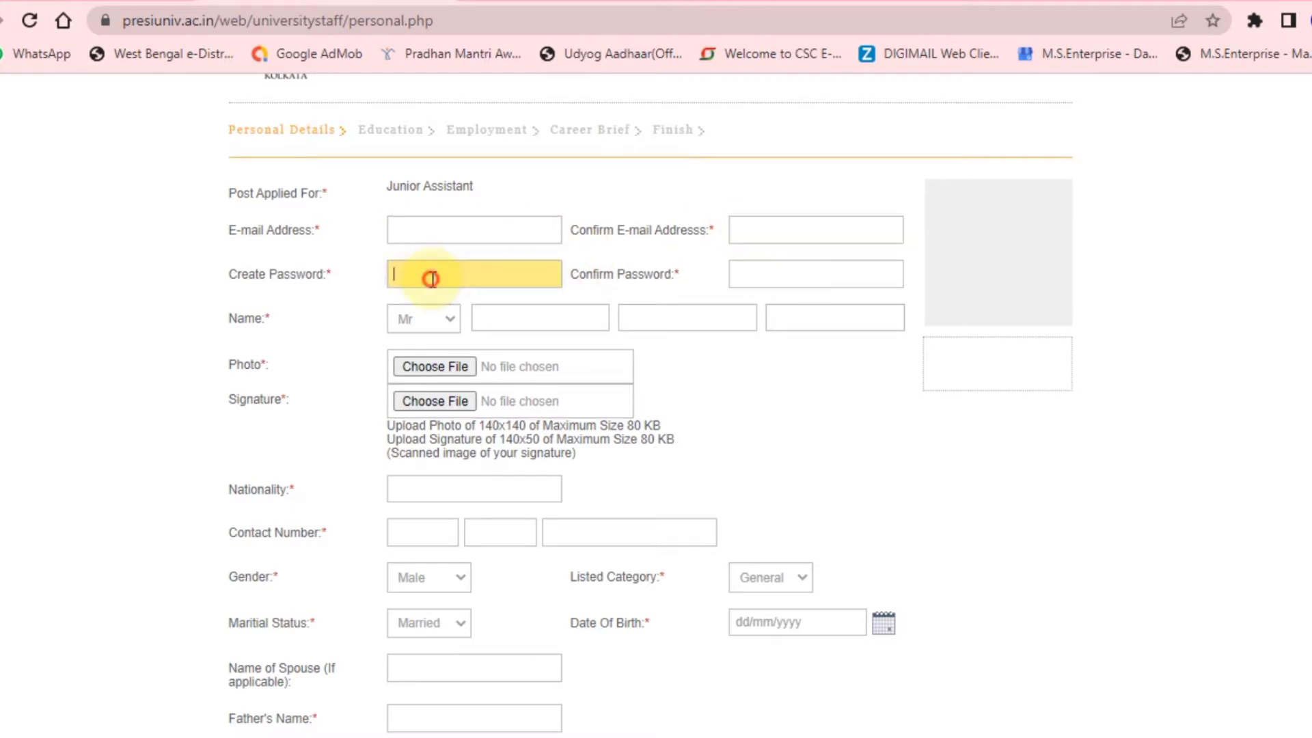
pyautogui.click(738, 276)
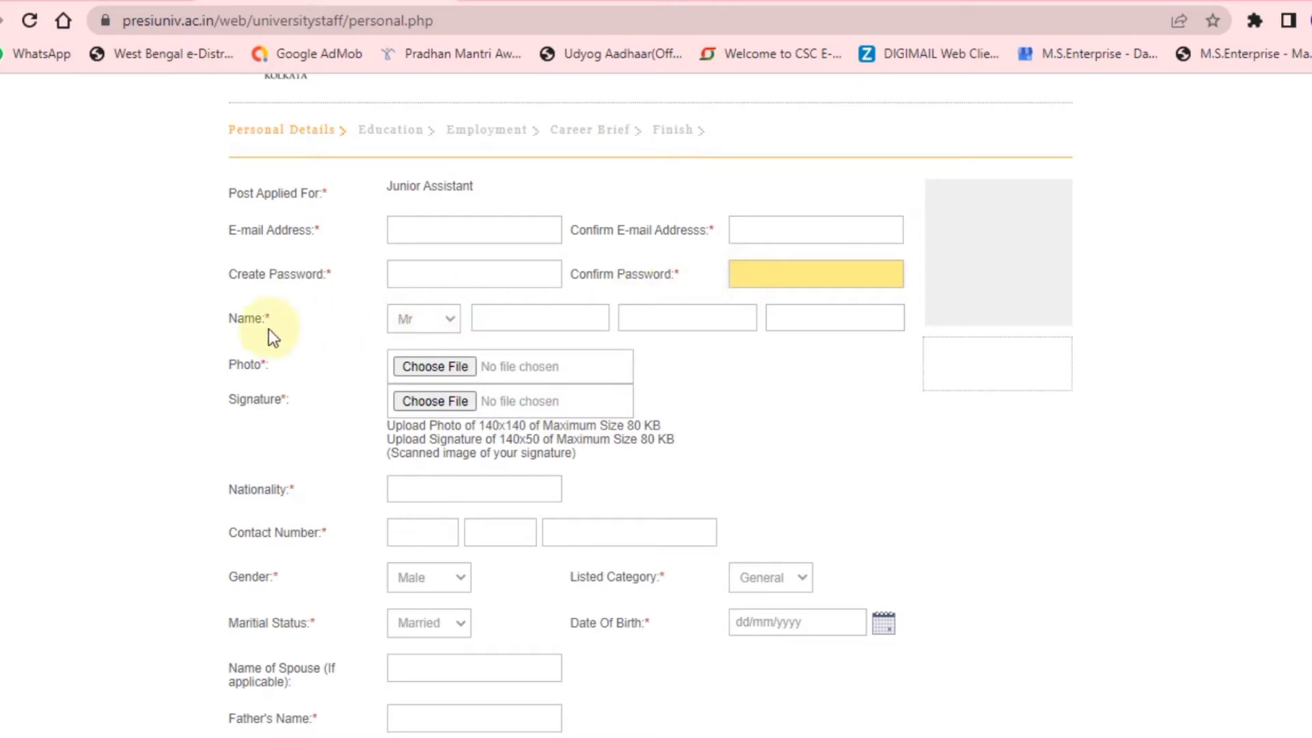
pyautogui.click(451, 317)
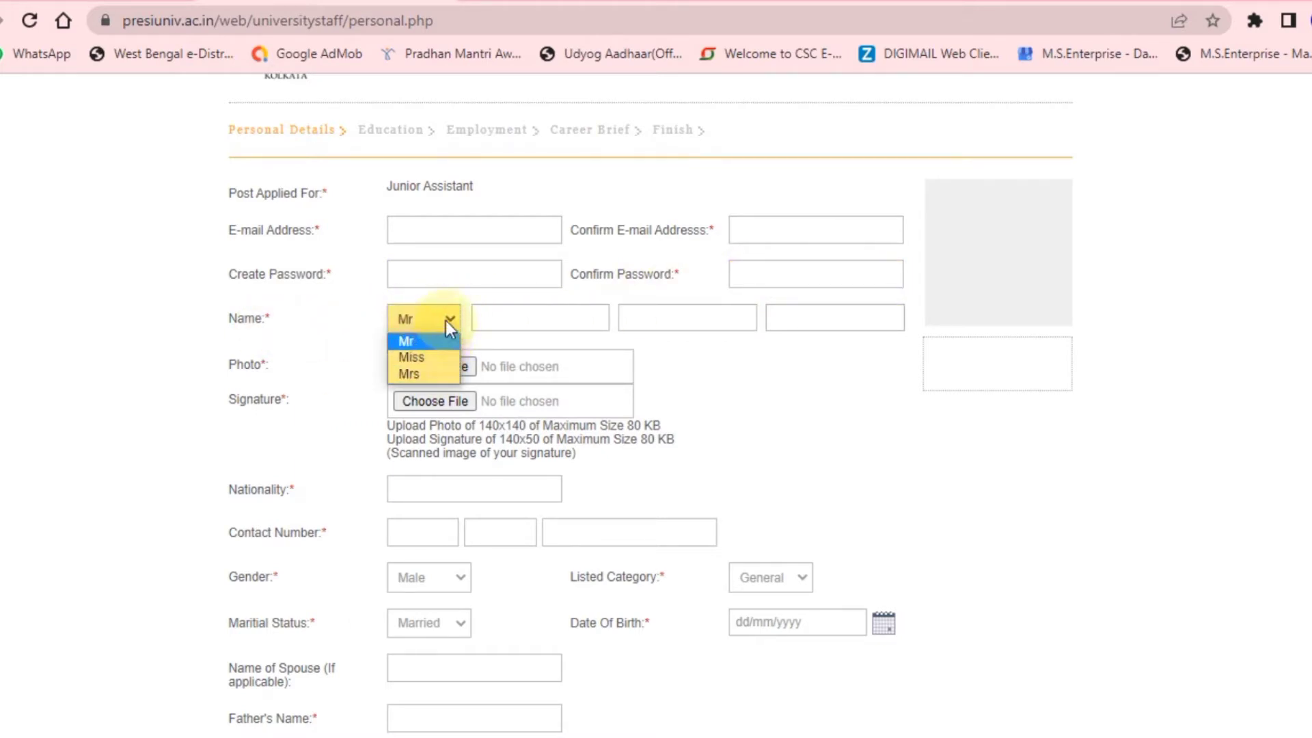
pyautogui.click(490, 313)
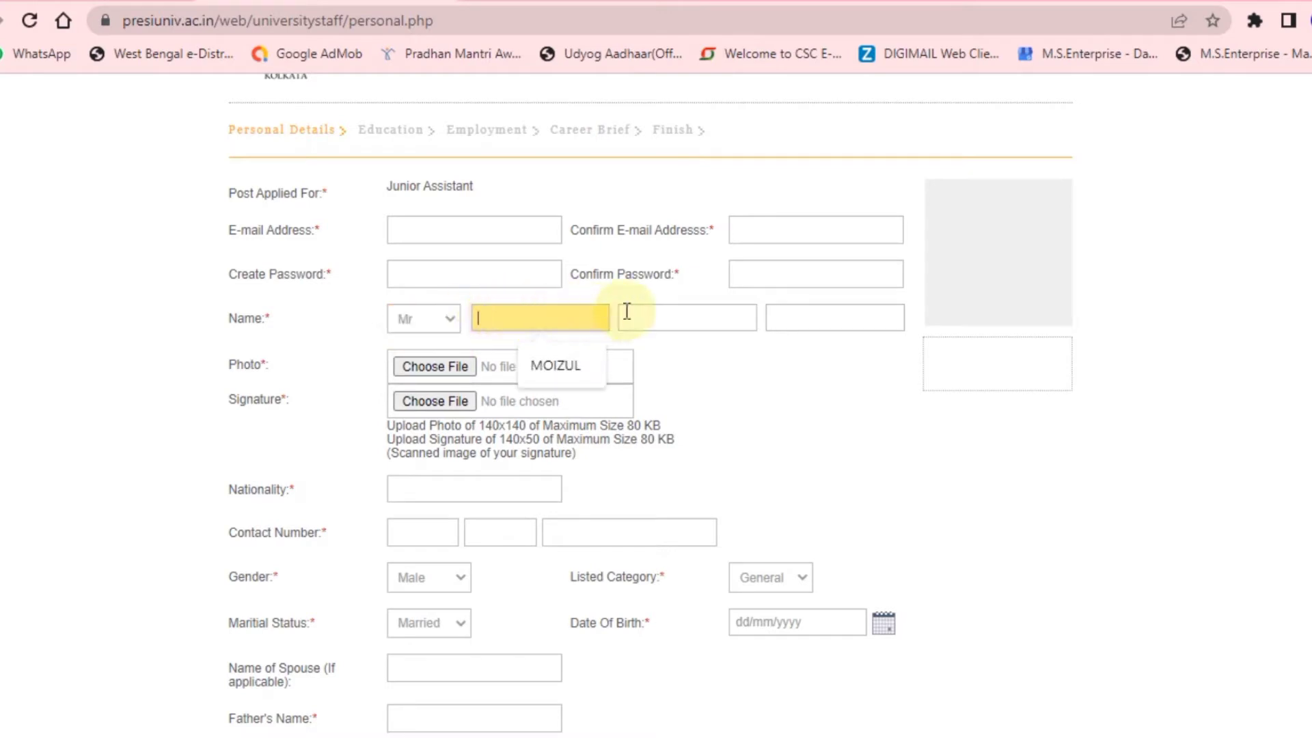
pyautogui.click(680, 312)
pyautogui.click(807, 313)
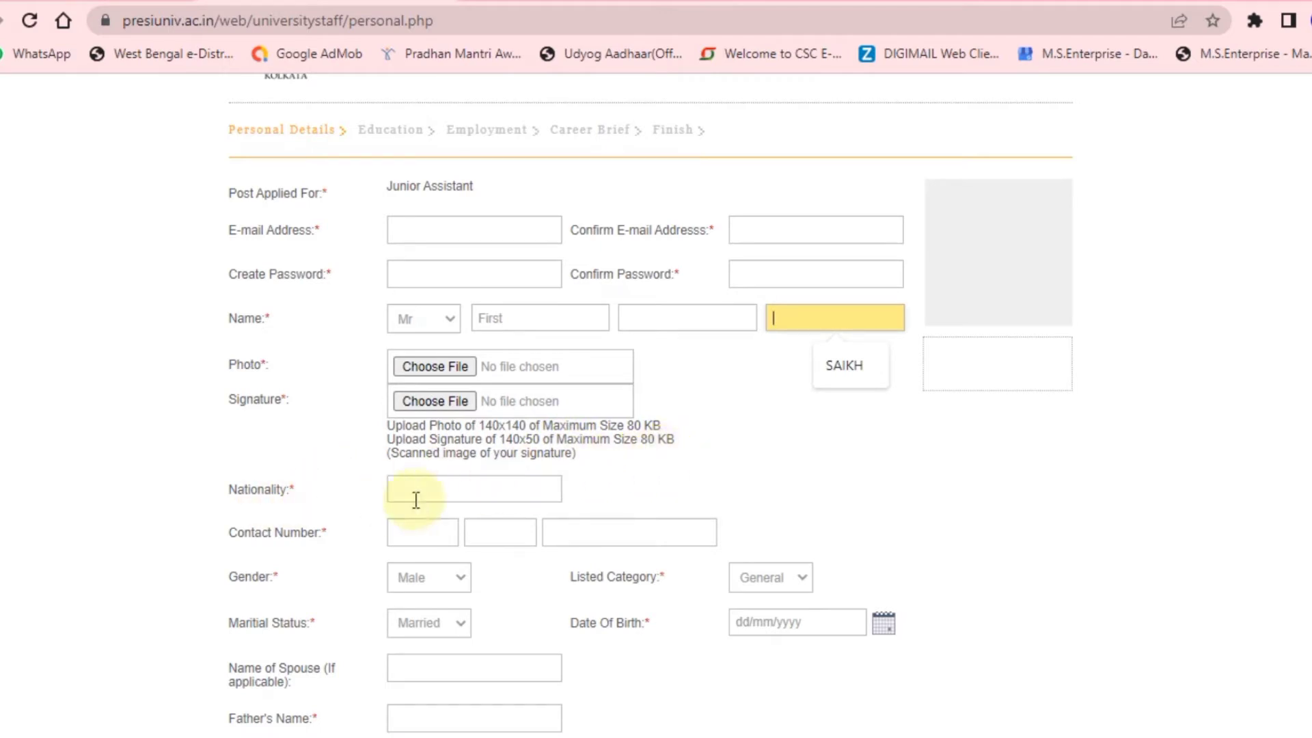
pyautogui.scroll(-1, 430, 492)
pyautogui.scroll(-1, 432, 490)
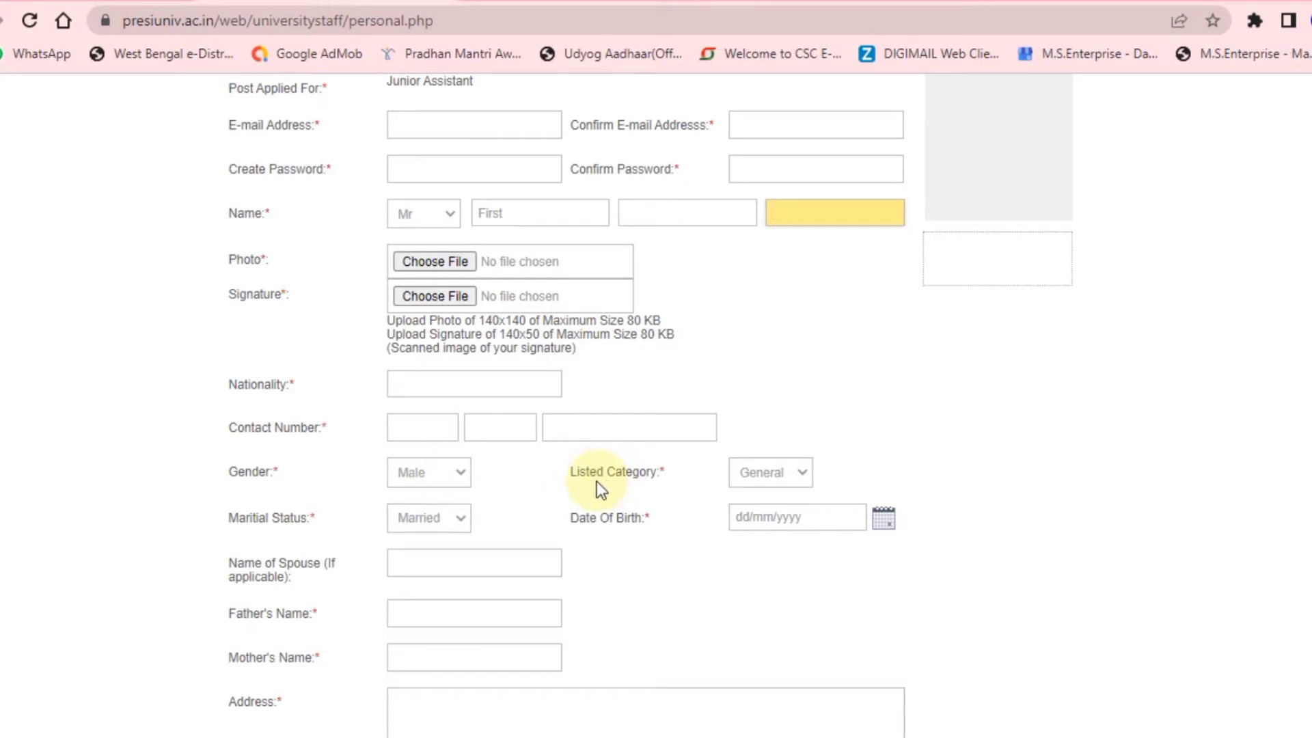
pyautogui.click(759, 474)
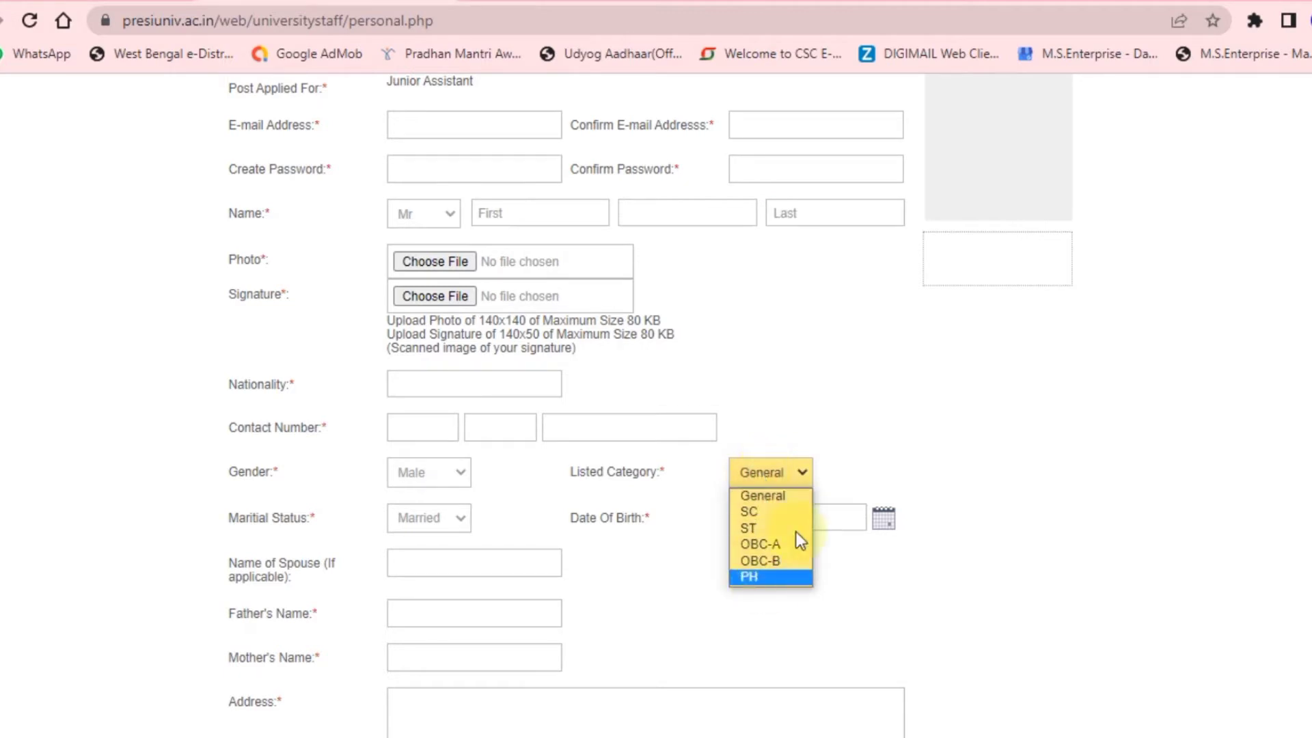
pyautogui.click(881, 438)
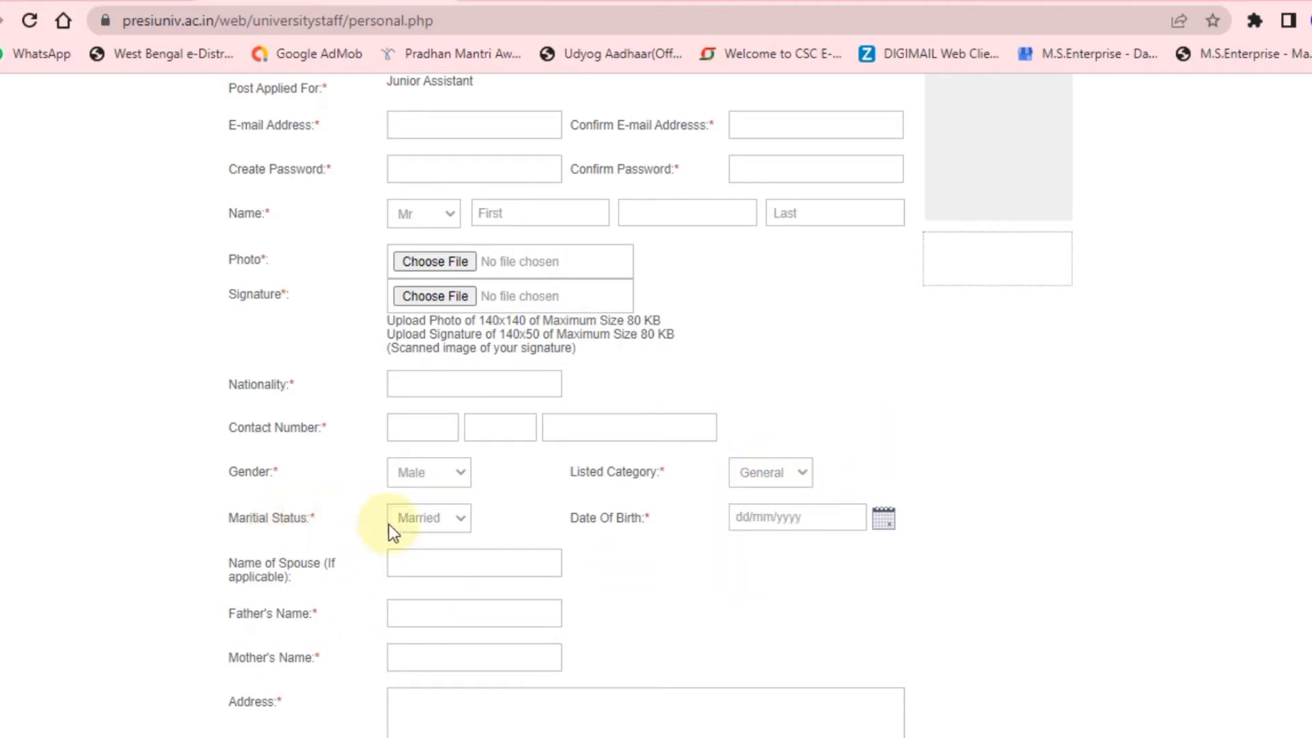
pyautogui.click(449, 525)
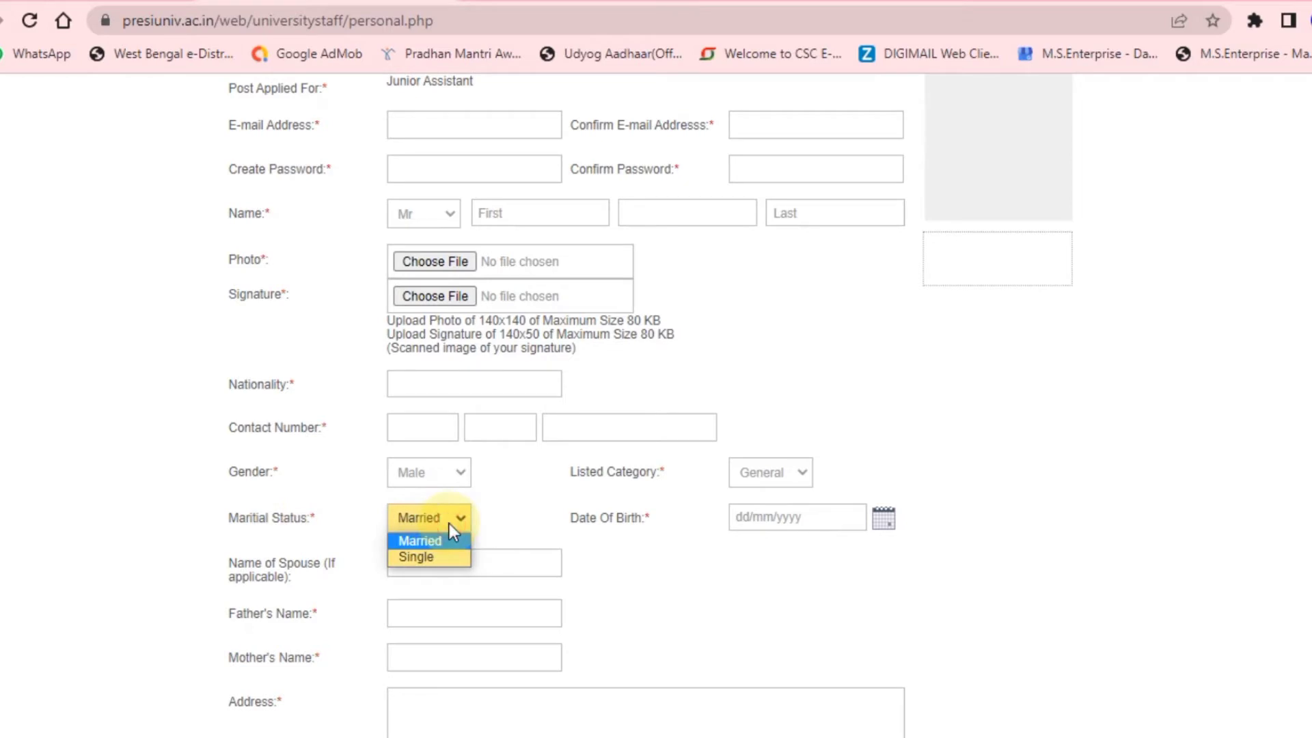
pyautogui.click(756, 518)
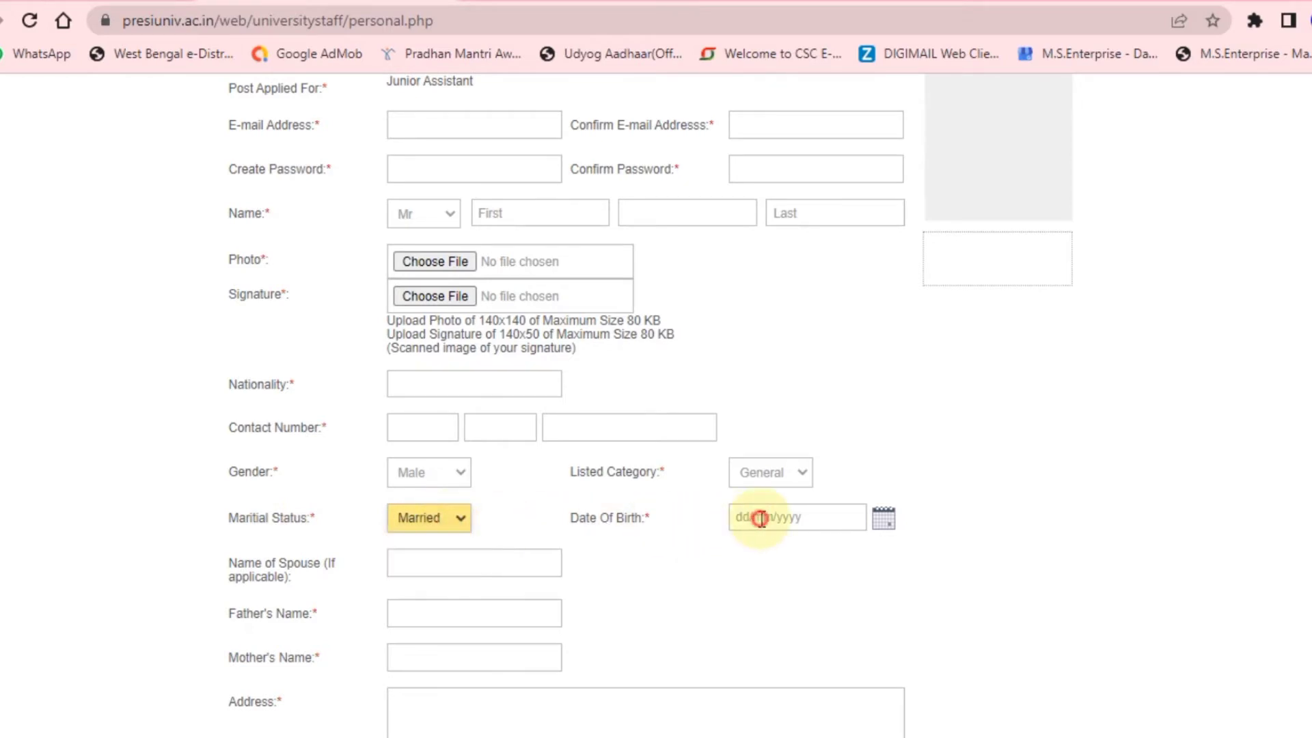
pyautogui.click(756, 517)
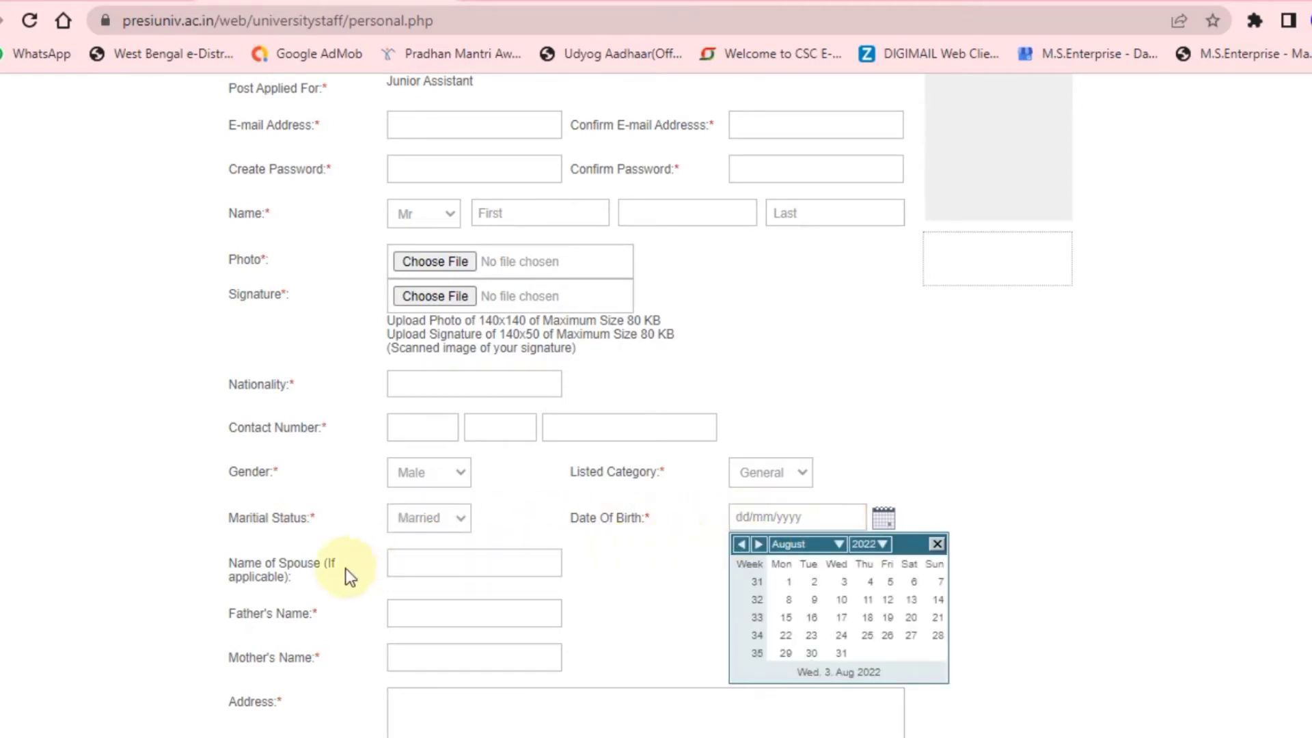
pyautogui.scroll(-1, 290, 575)
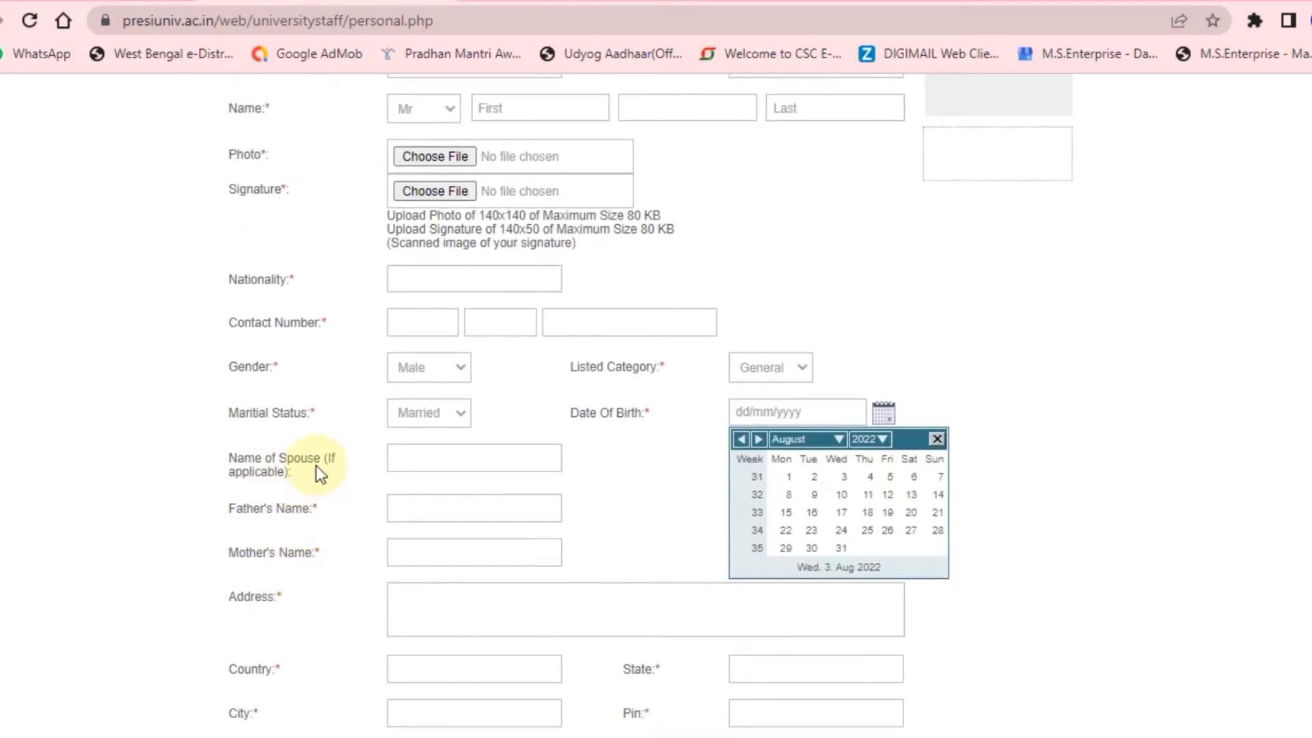
pyautogui.click(402, 457)
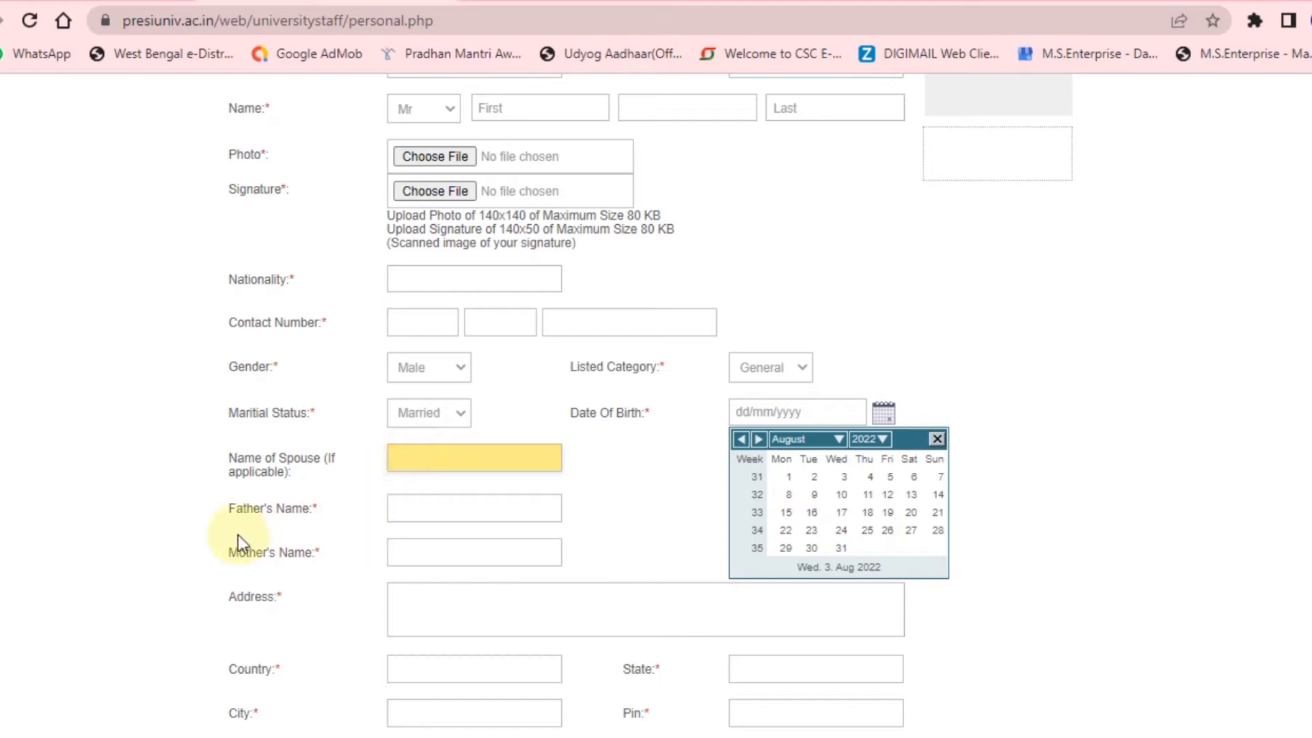
pyautogui.click(410, 507)
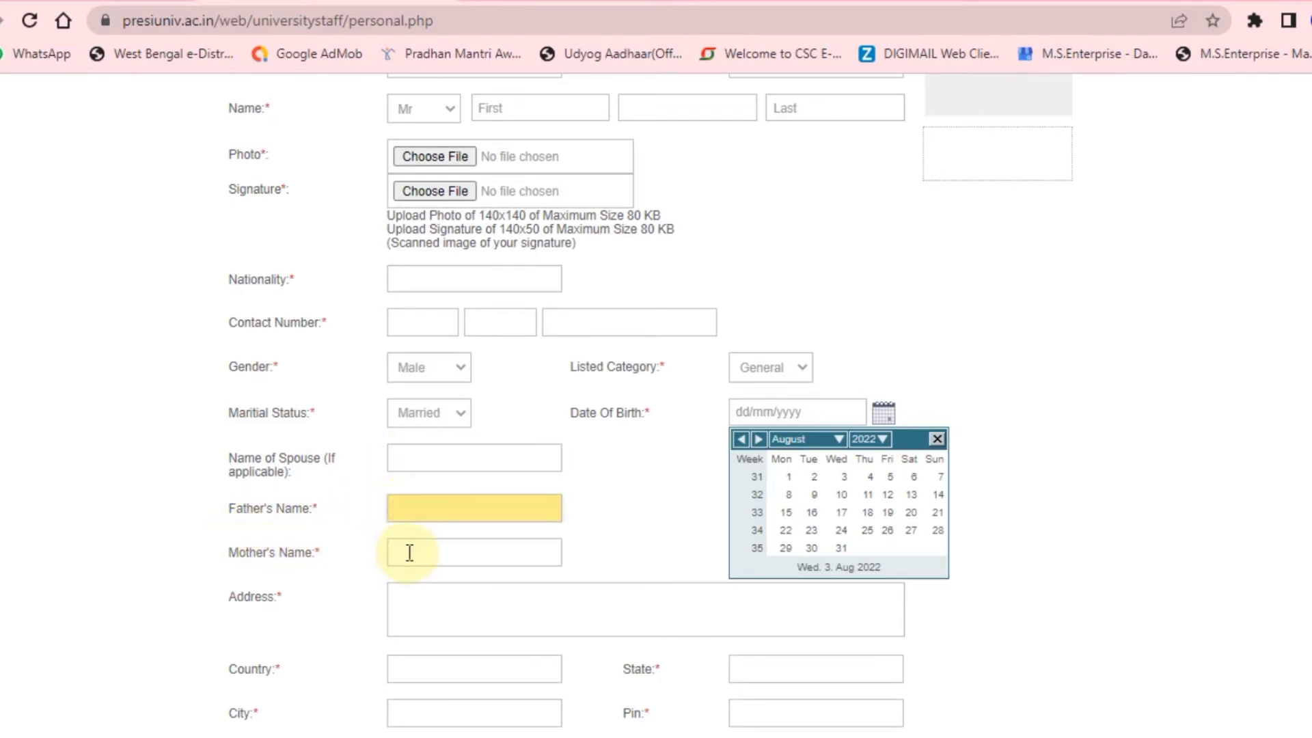
pyautogui.click(410, 553)
pyautogui.scroll(-1, 410, 552)
pyautogui.click(403, 494)
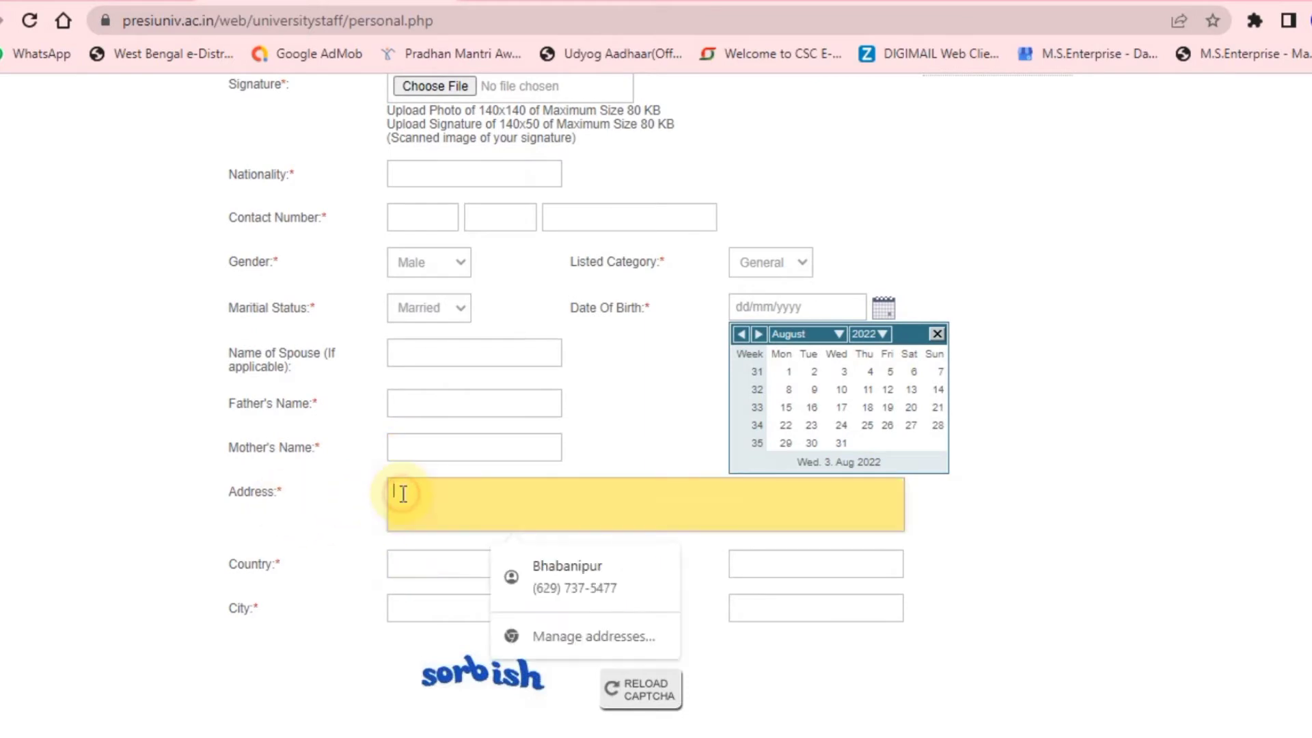
pyautogui.scroll(-1, 266, 567)
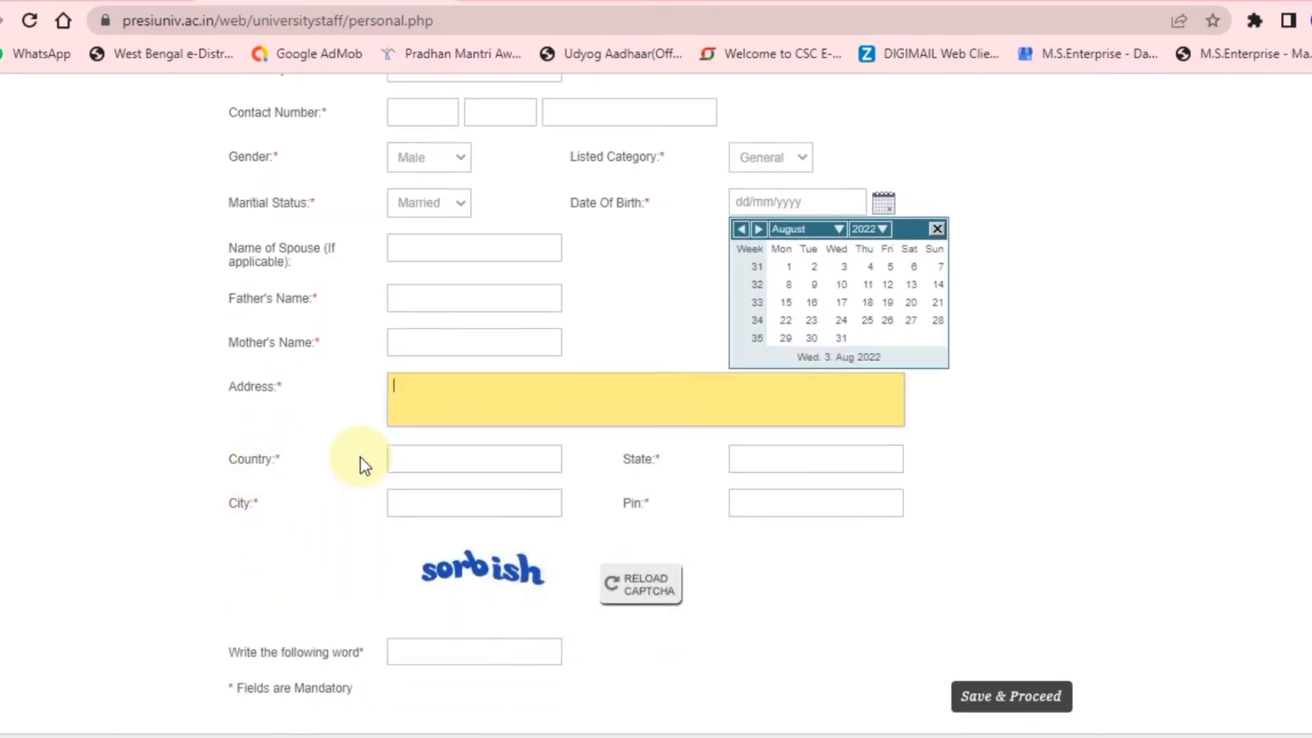
pyautogui.click(433, 457)
pyautogui.click(743, 454)
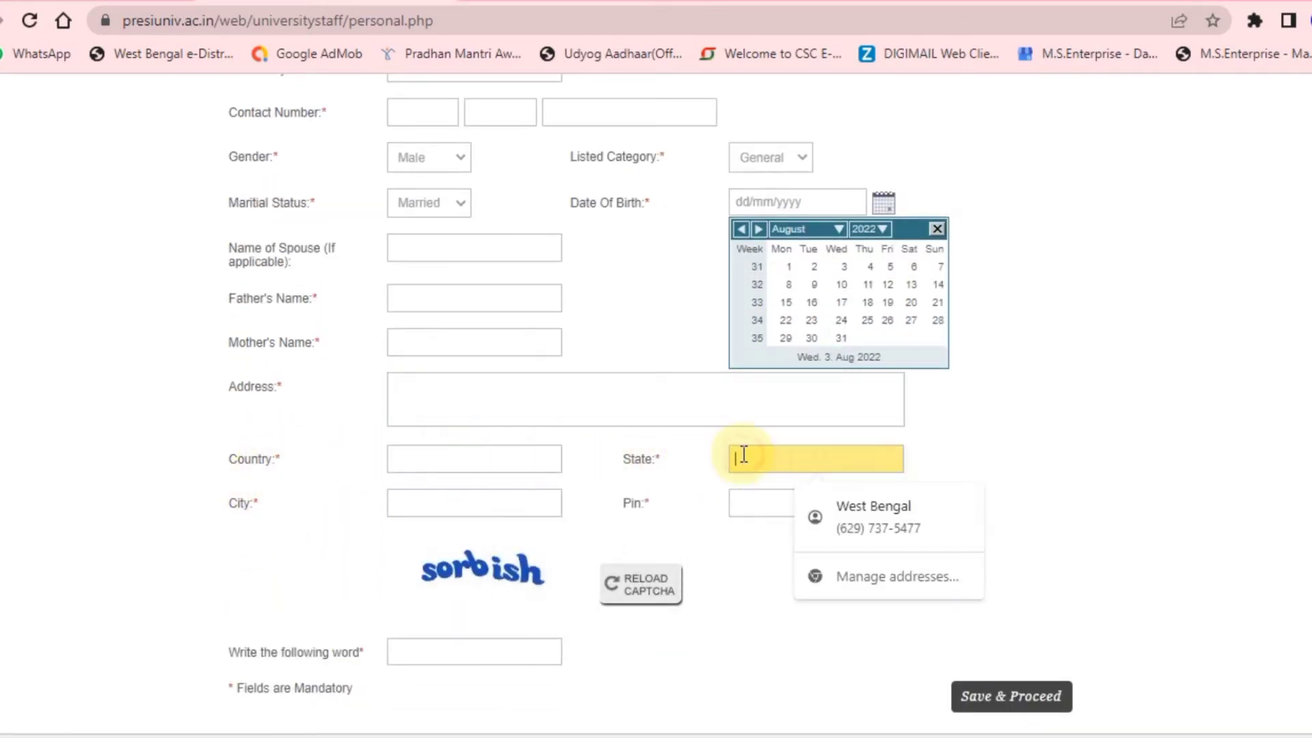
pyautogui.click(467, 494)
pyautogui.click(746, 504)
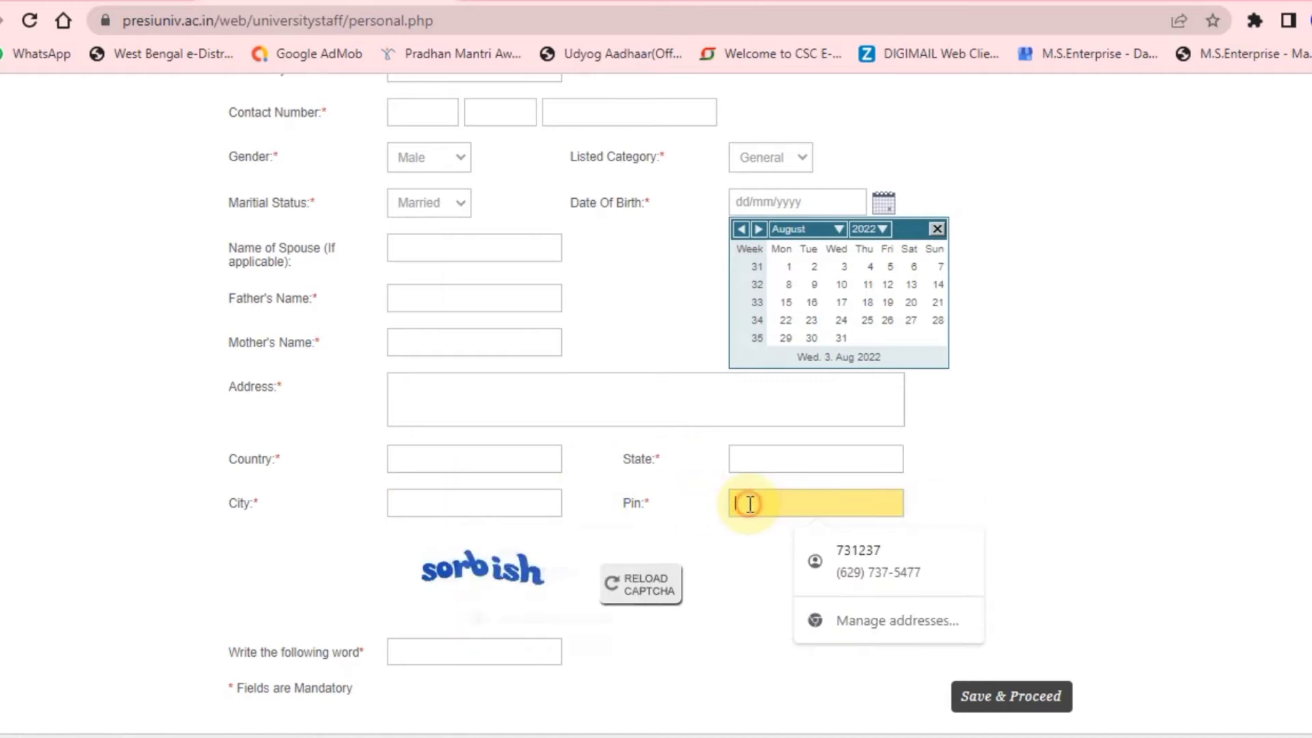
pyautogui.scroll(-1, 672, 506)
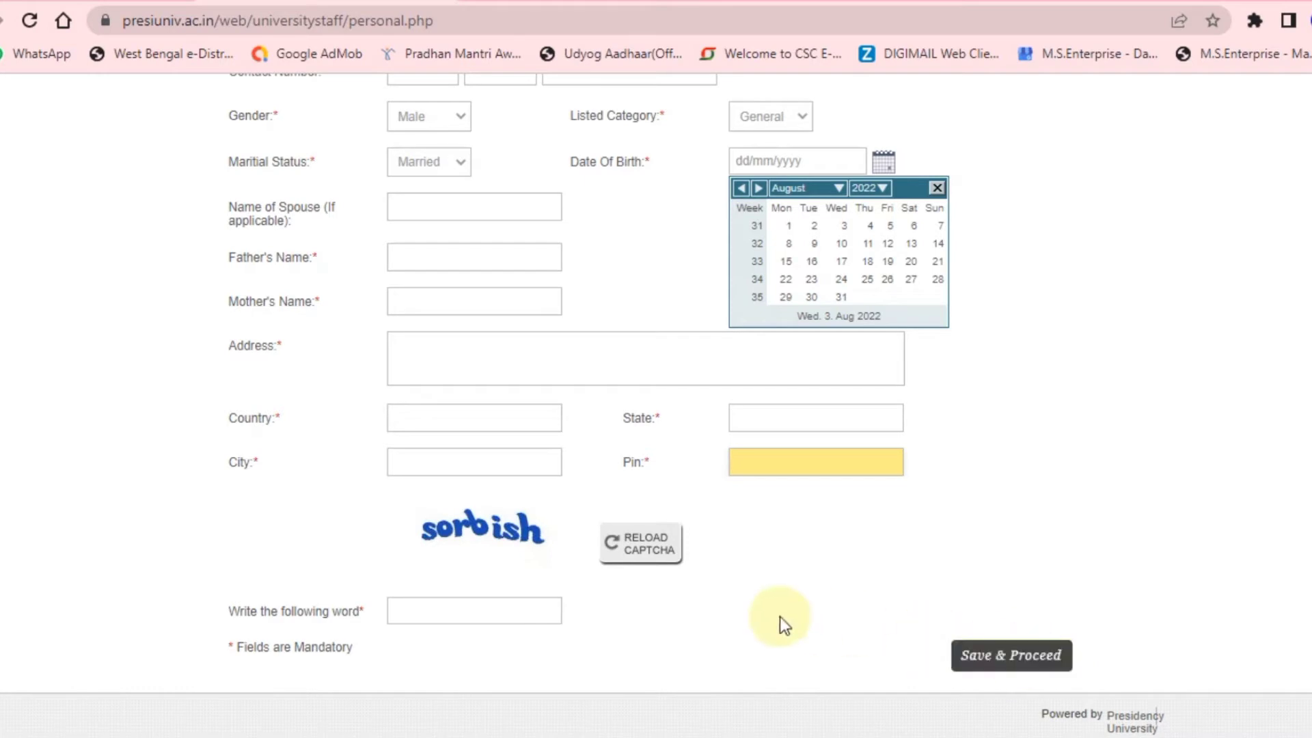
# Review the filled Personal Details form from the e-mail field down to the captcha.
pyautogui.scroll(8, 666, 588)
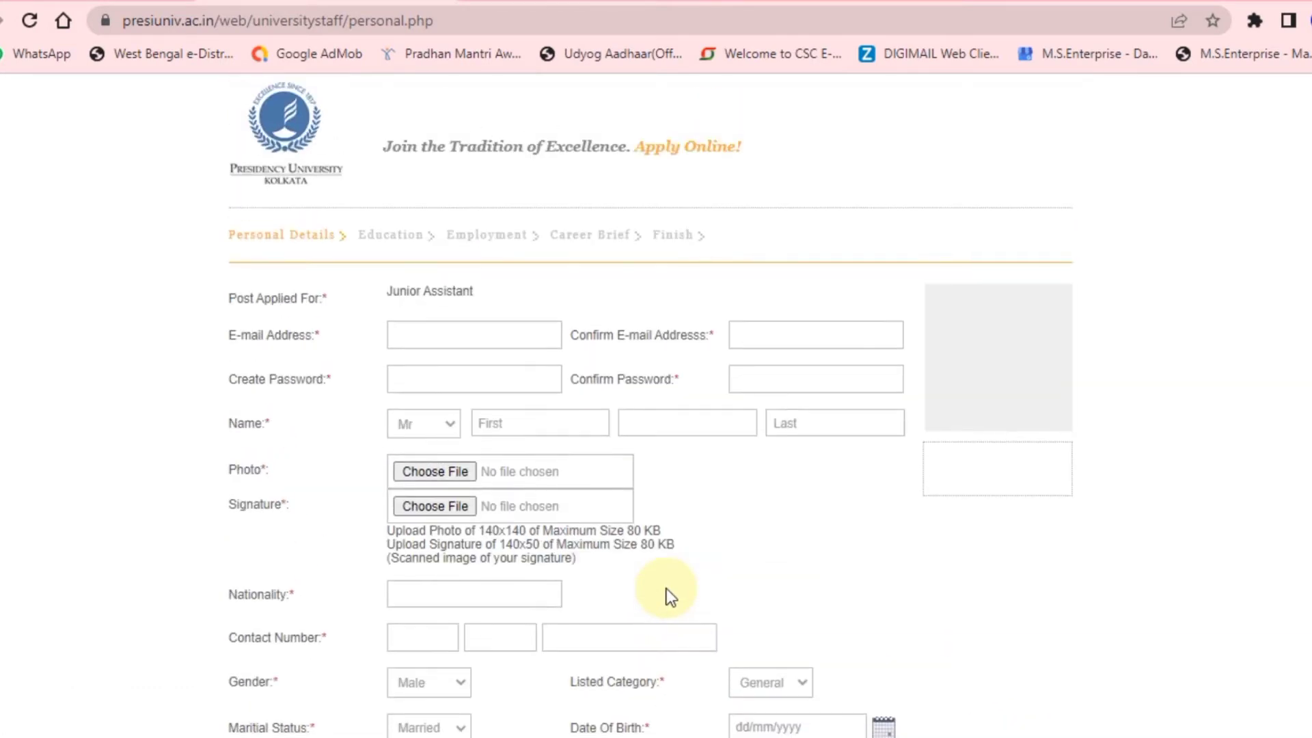
pyautogui.click(436, 334)
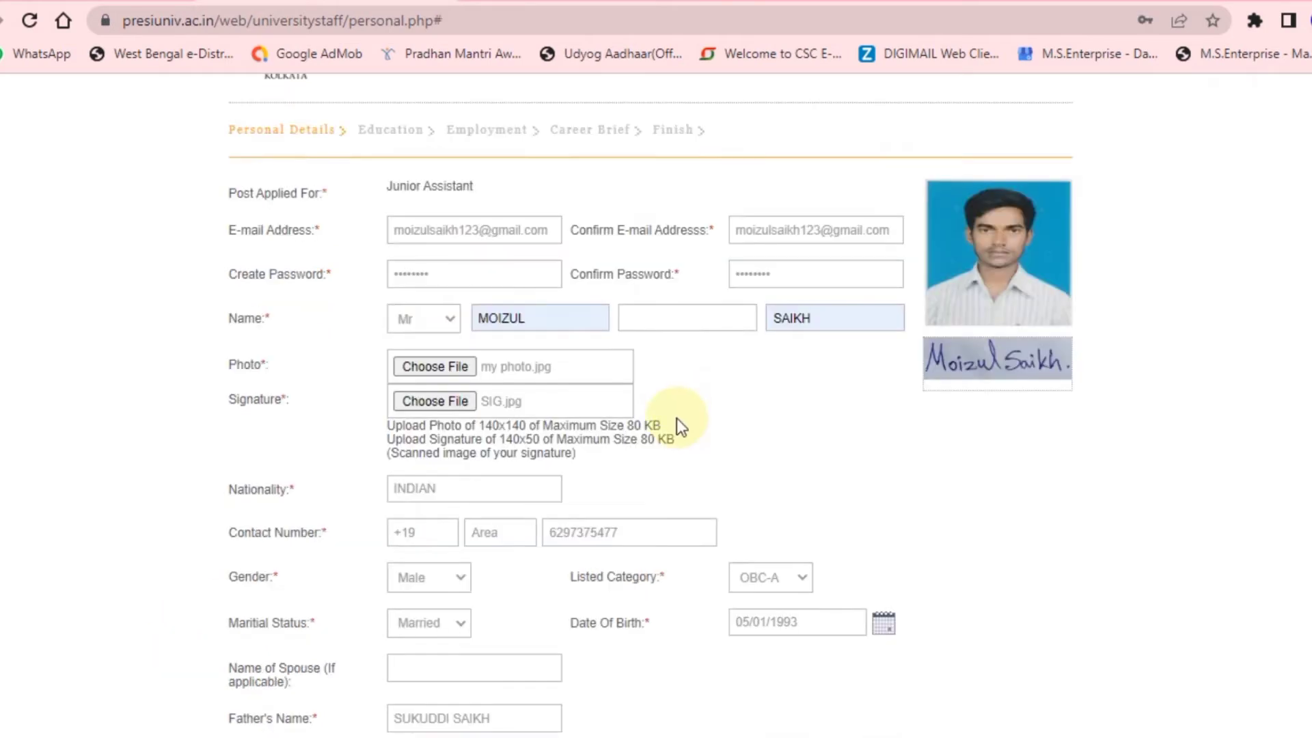
pyautogui.scroll(2, 677, 418)
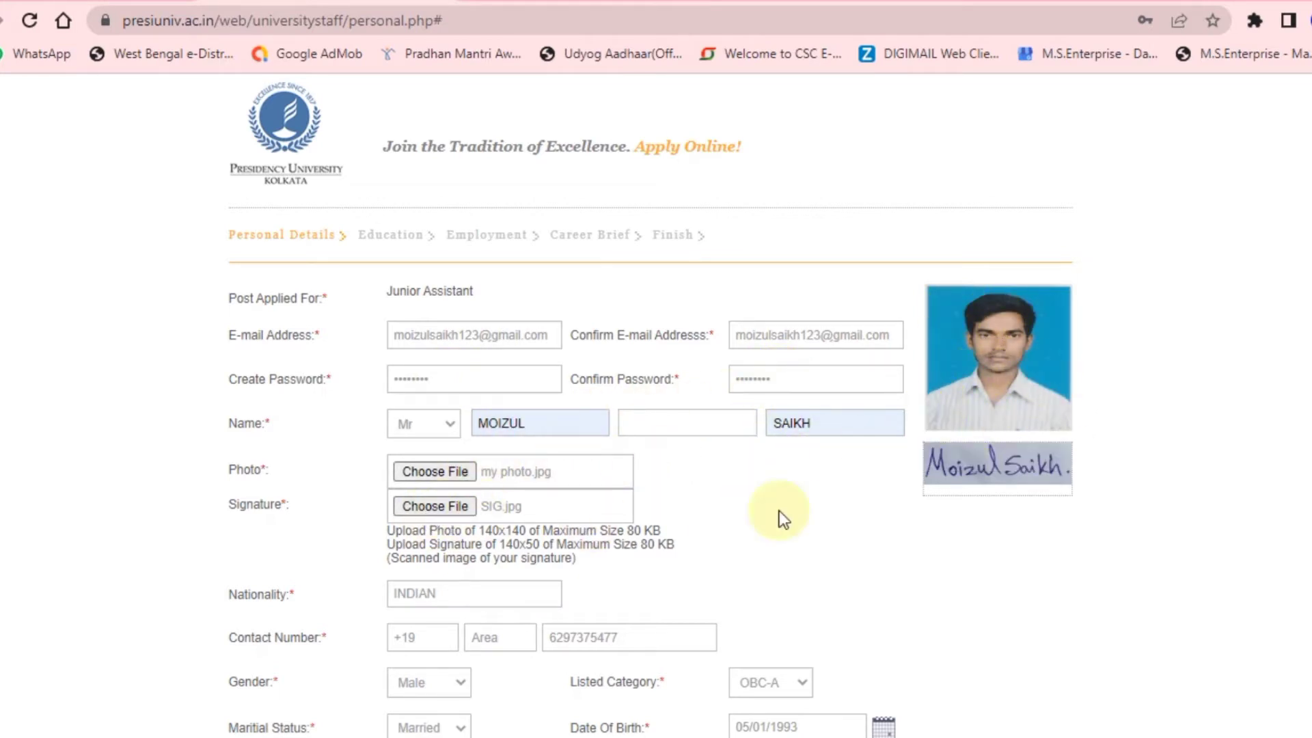
pyautogui.scroll(-3, 1009, 473)
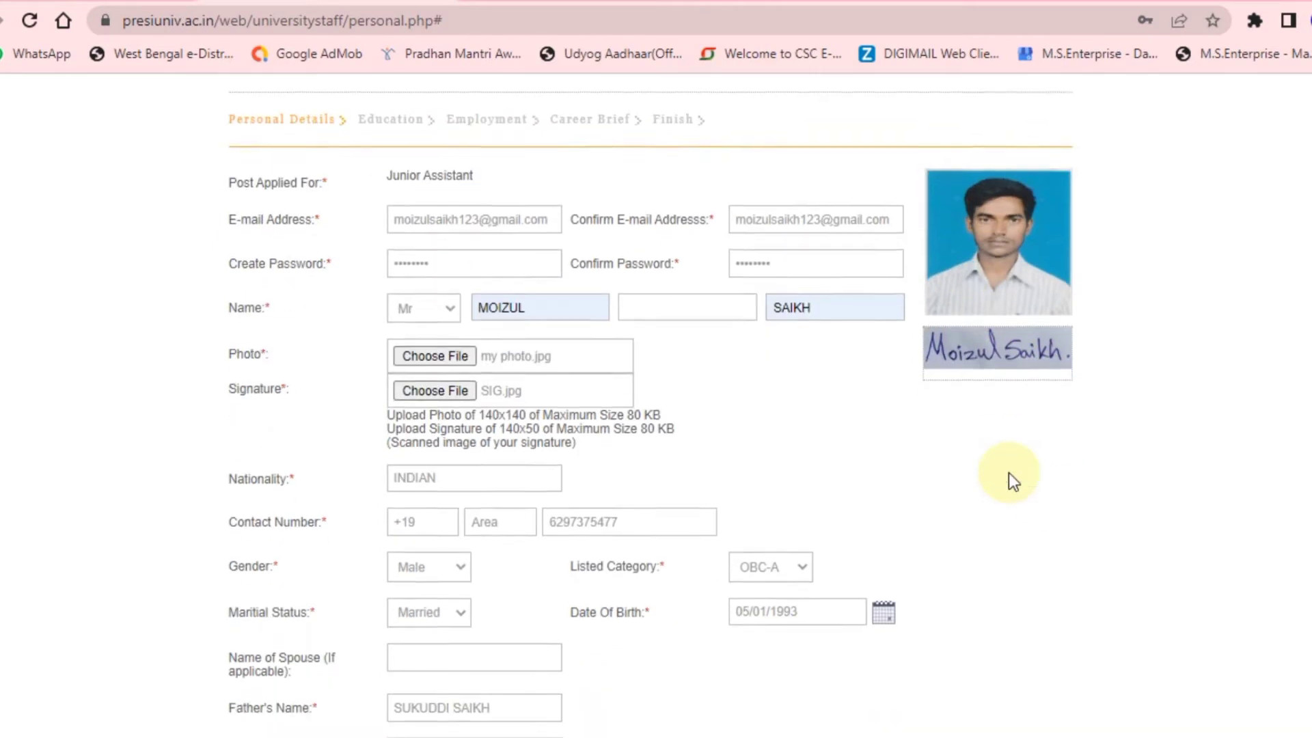
pyautogui.scroll(-2, 654, 432)
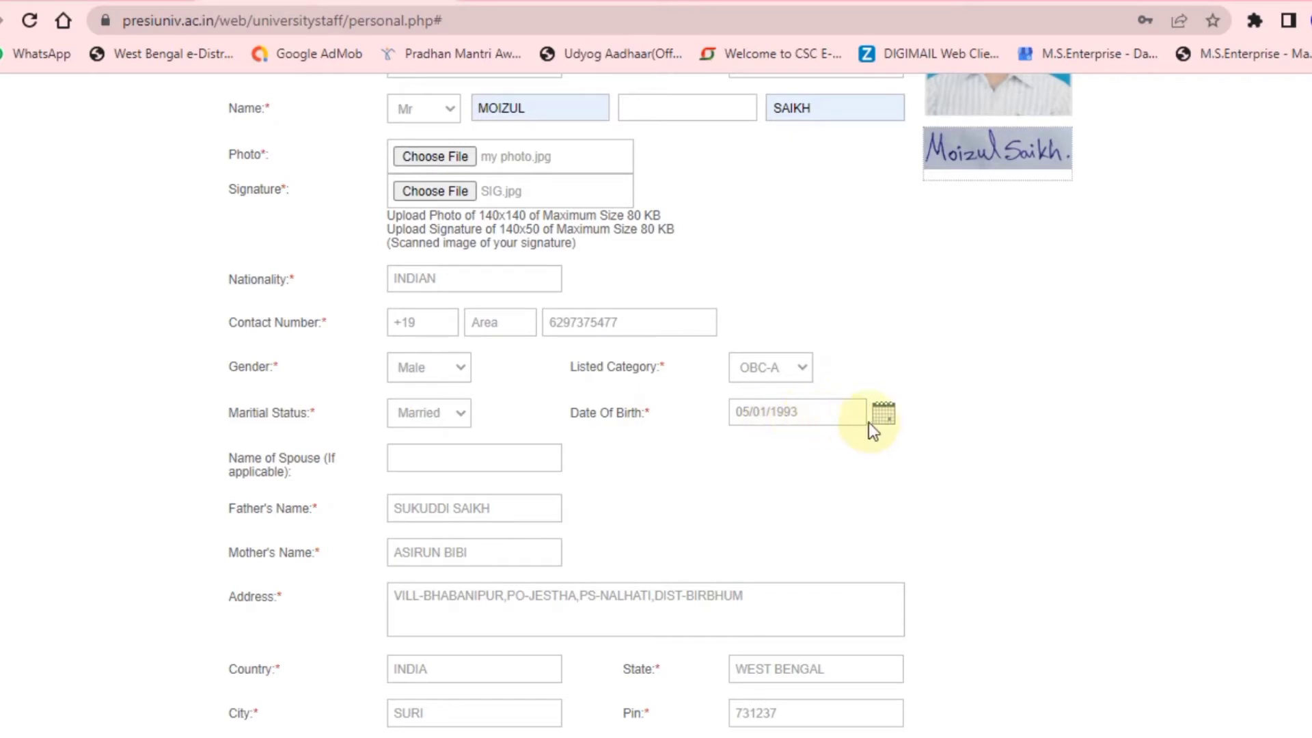
pyautogui.scroll(-2, 804, 419)
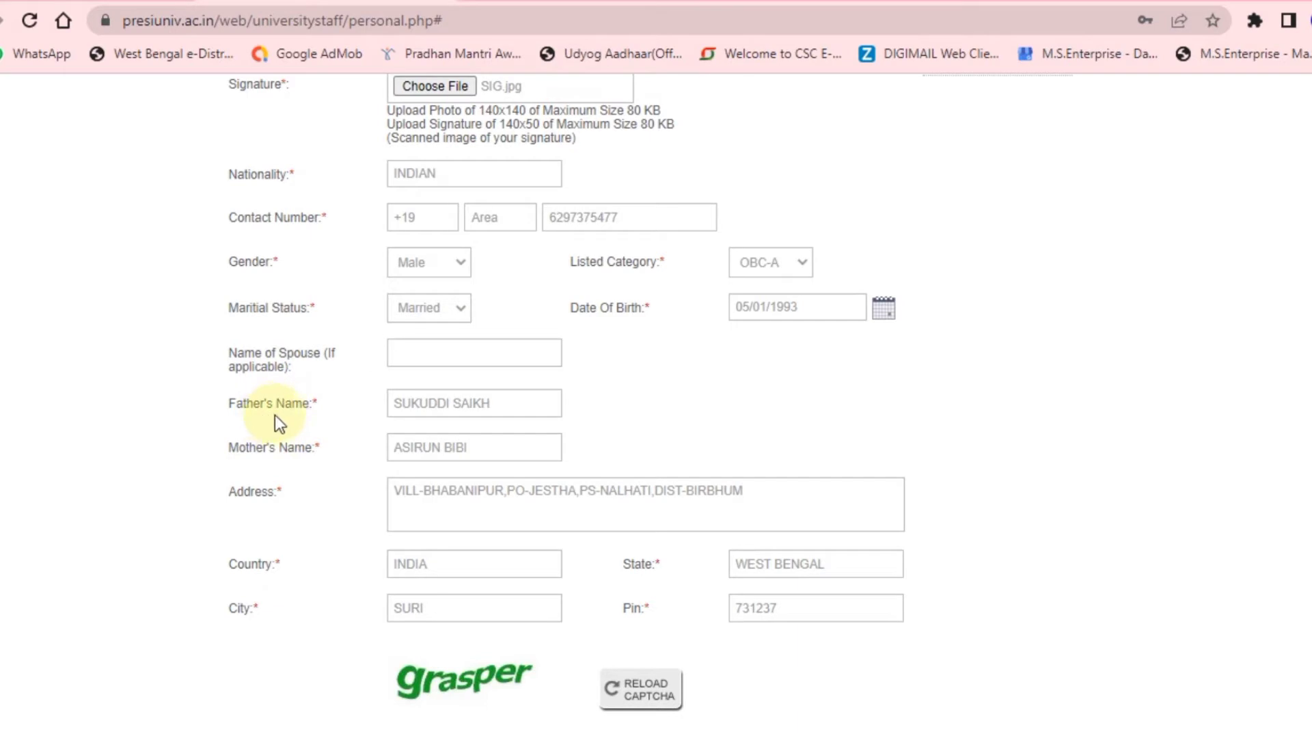
pyautogui.scroll(-2, 280, 407)
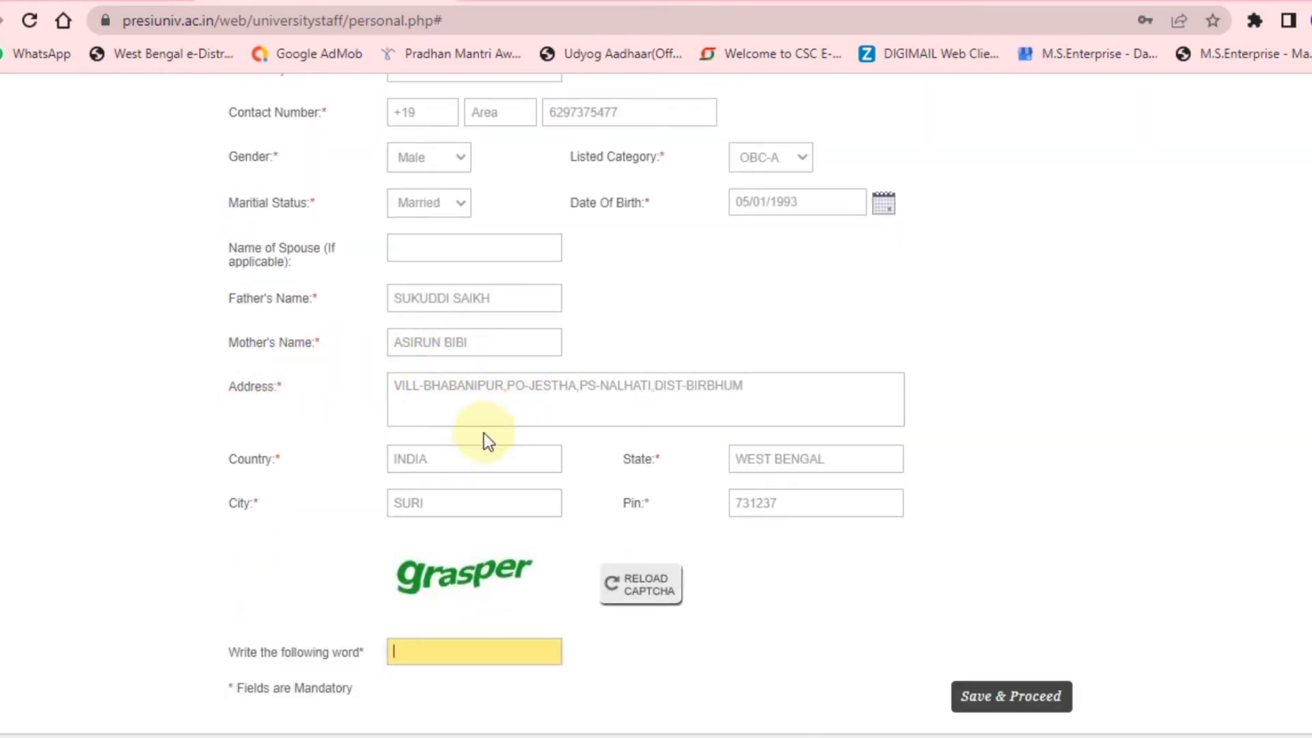
pyautogui.scroll(-1, 698, 444)
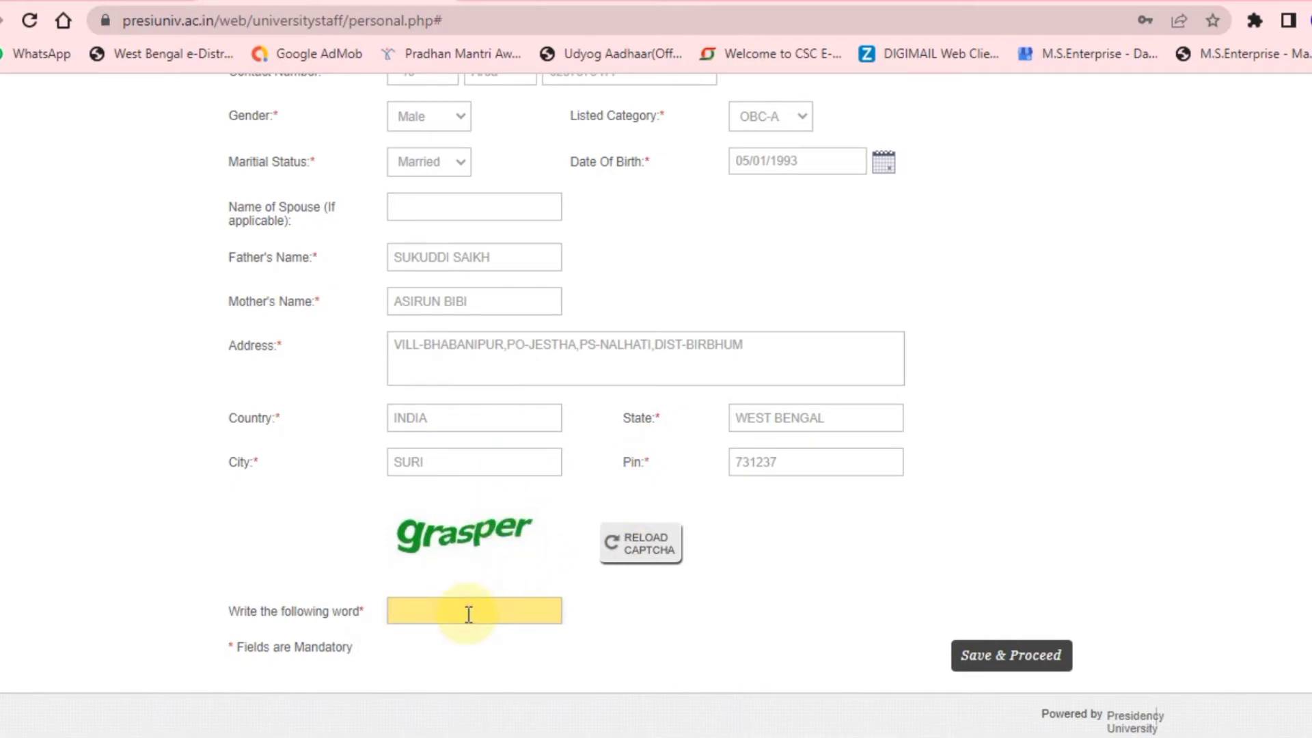
# Enter the captcha word 'grasper' and submit the personal details form.
pyautogui.write('G')
pyautogui.press('BackSpace')
pyautogui.write('grasper')
pyautogui.click(982, 657)
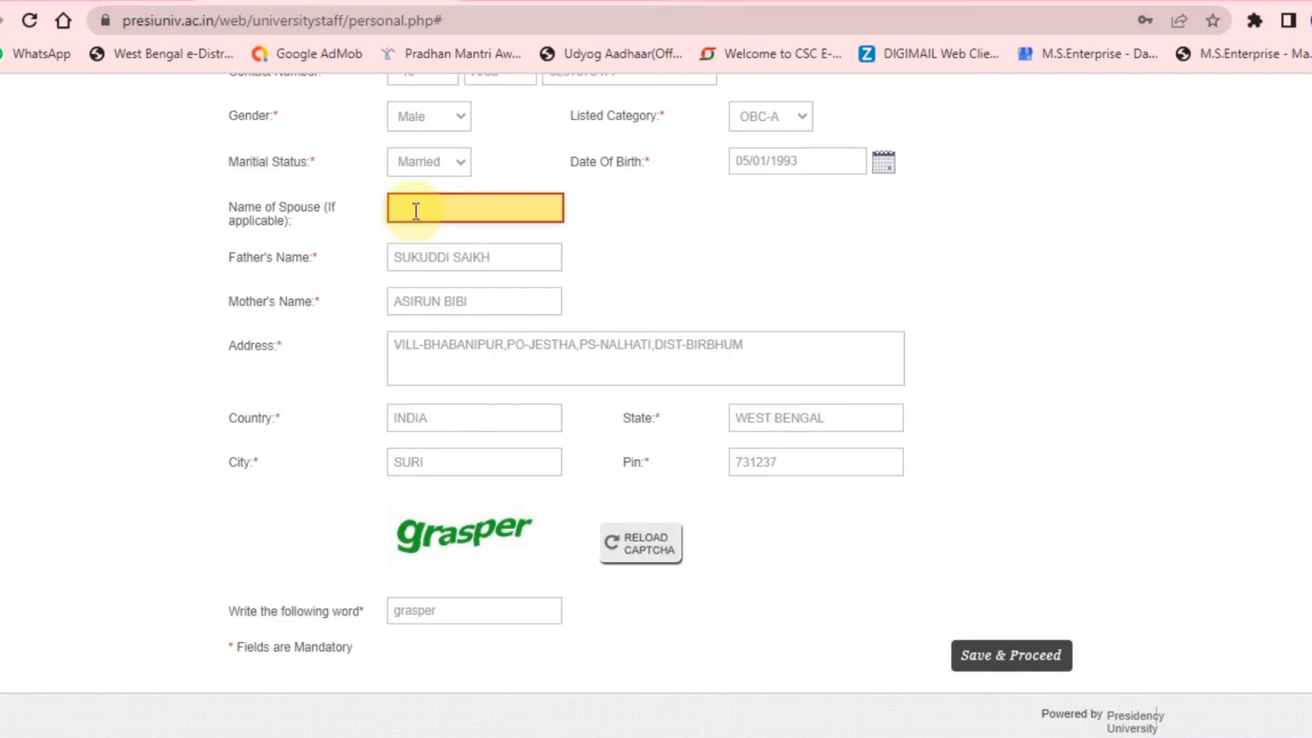
# Keep marital status as Married and fill in the spouse's name.
pyautogui.scroll(2, 619, 290)
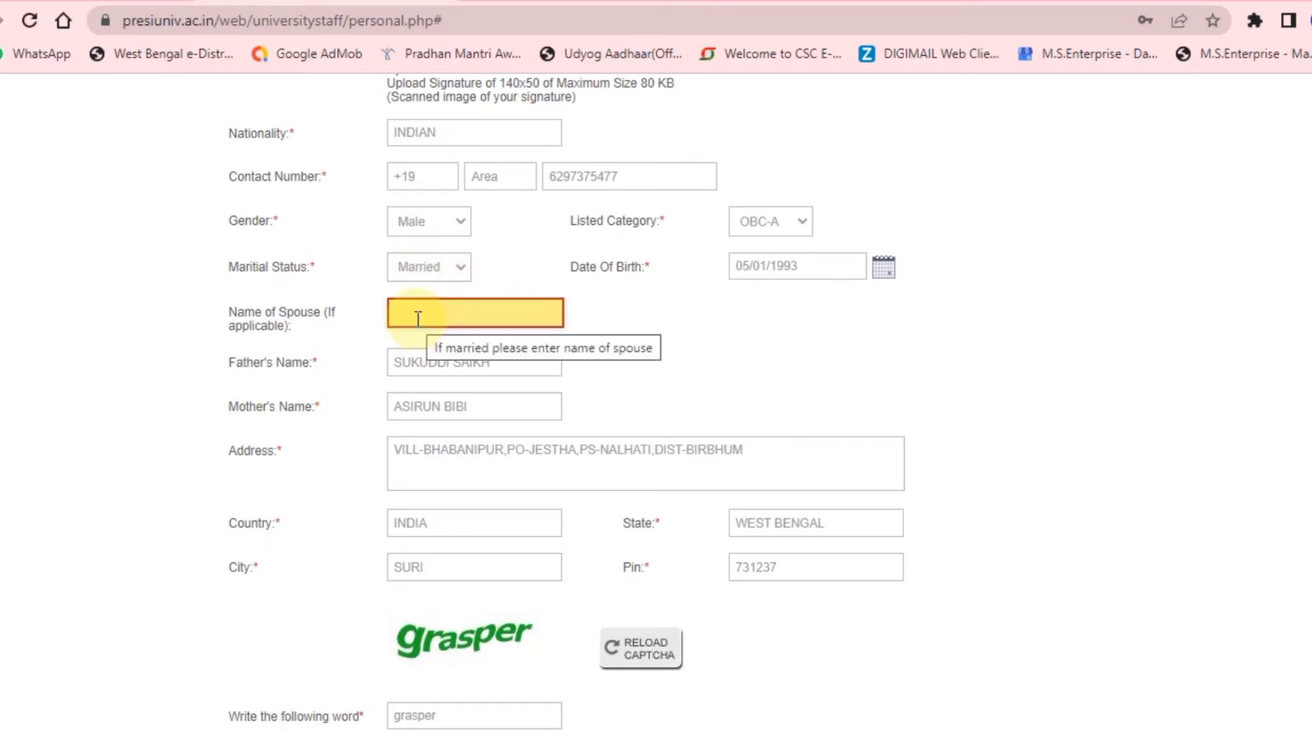
pyautogui.click(458, 273)
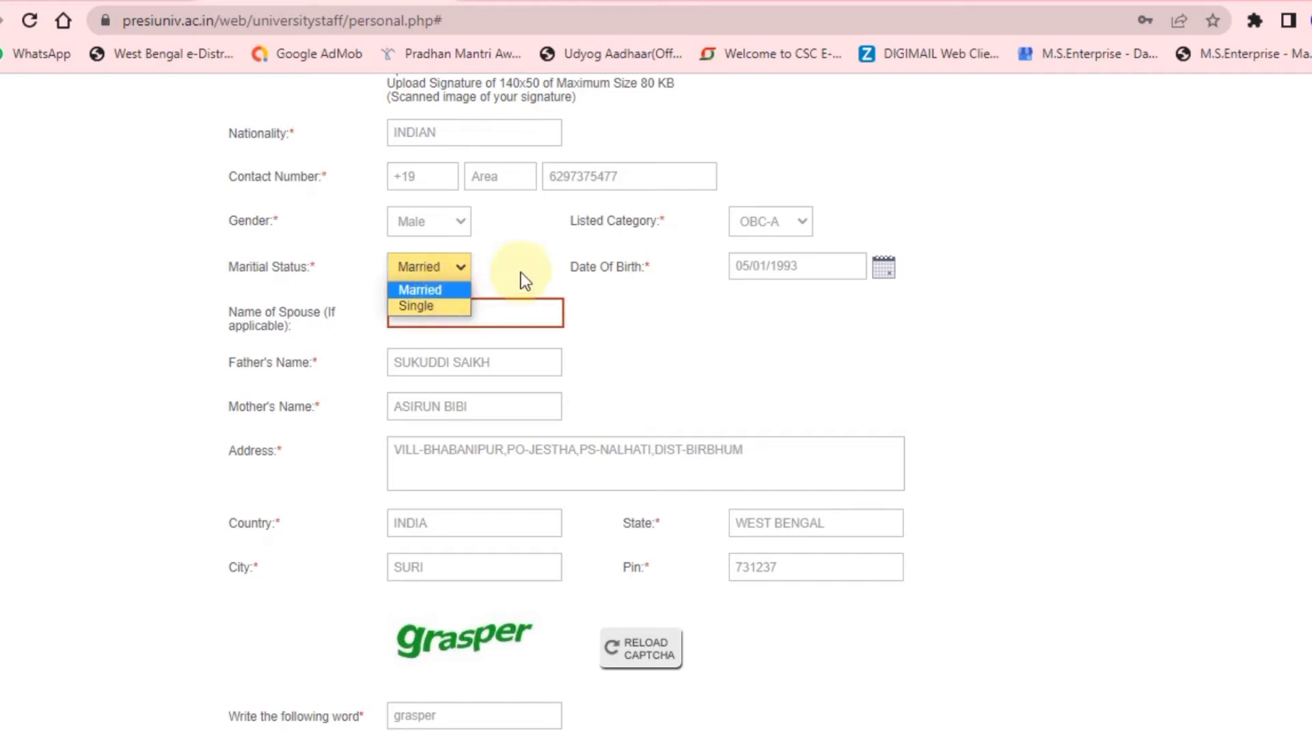
pyautogui.click(465, 290)
pyautogui.click(426, 313)
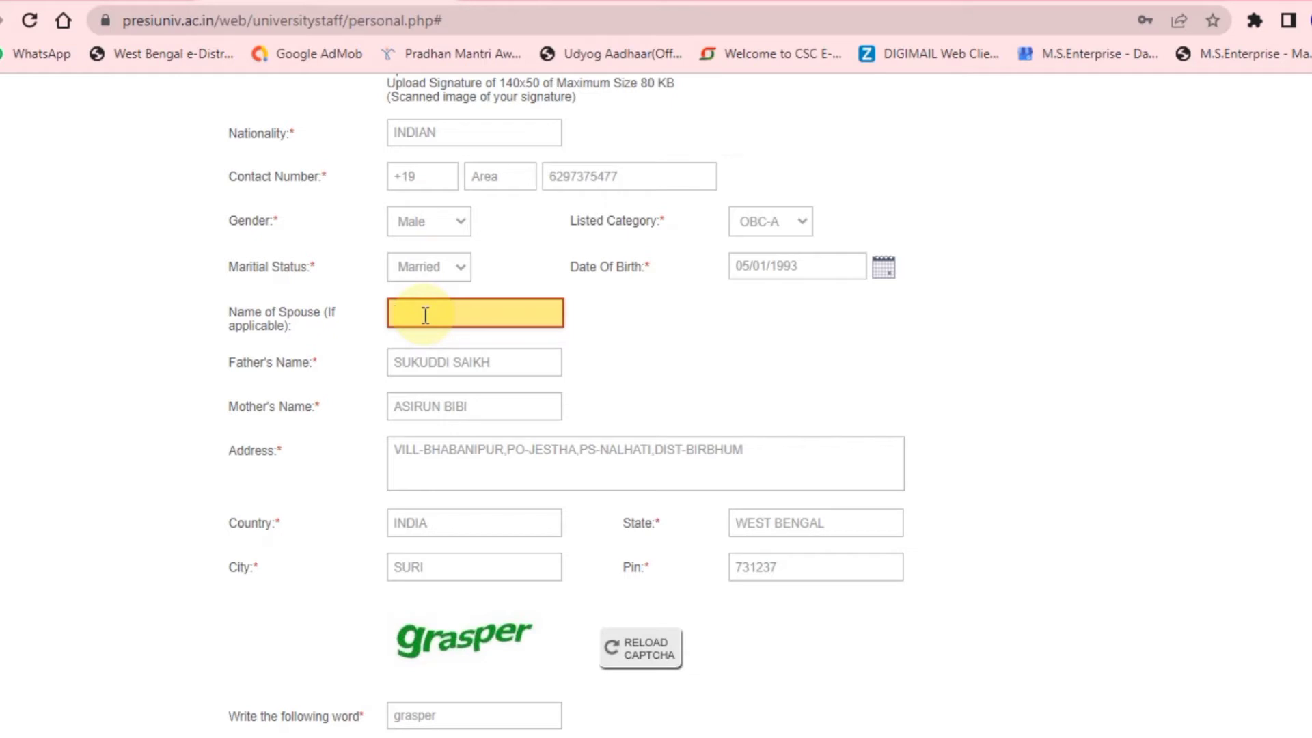
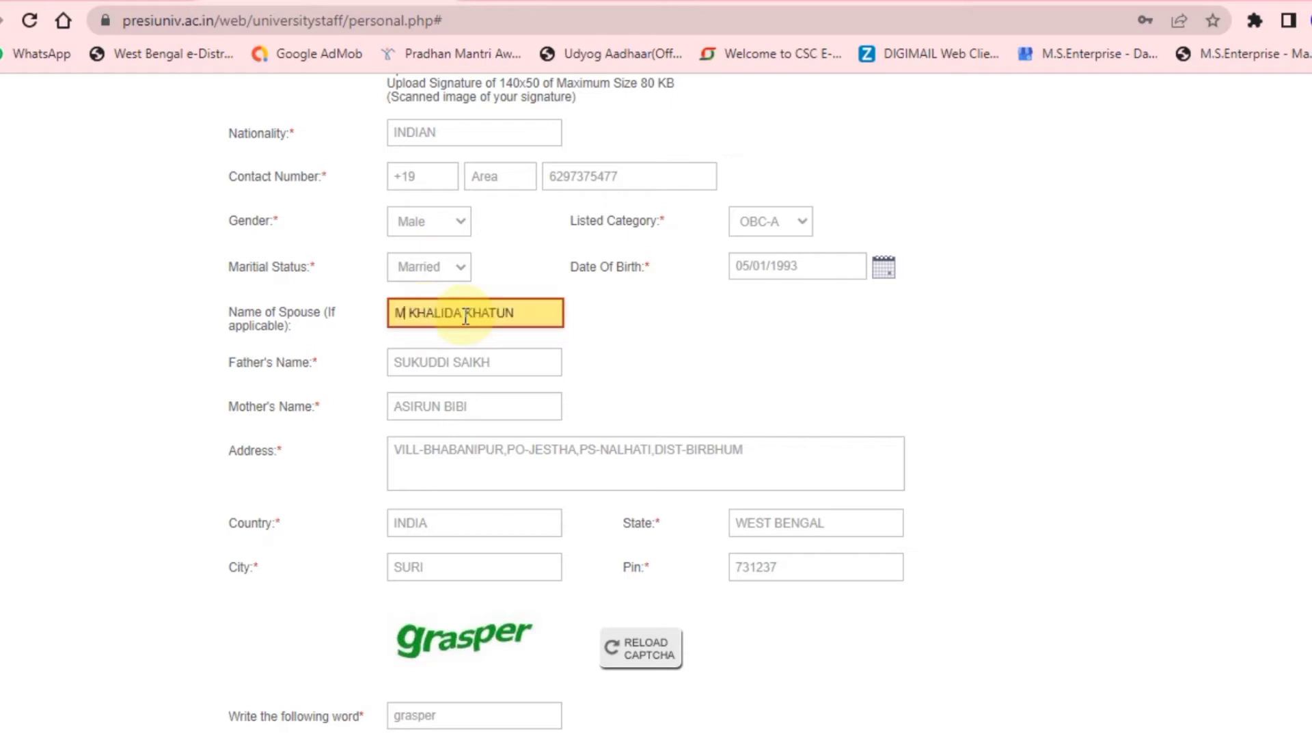
pyautogui.click(403, 313)
pyautogui.write('ST')
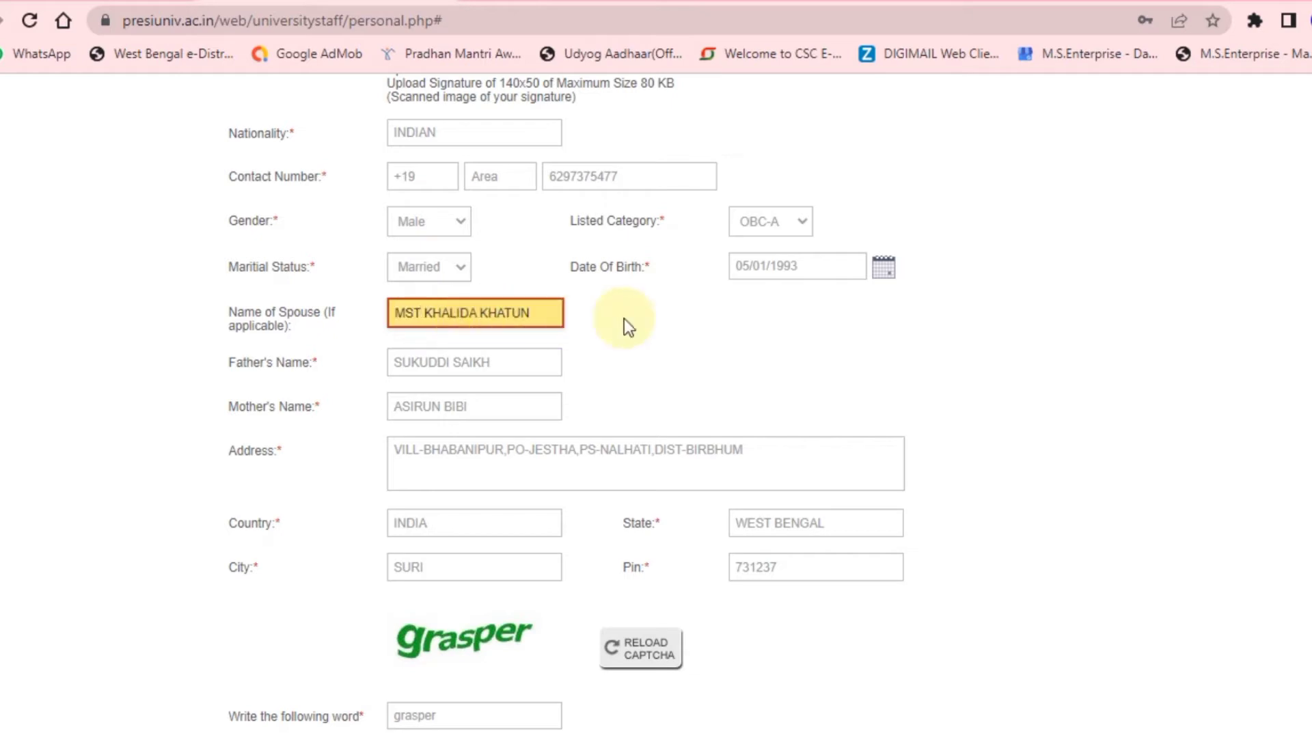
pyautogui.click(661, 323)
# Resubmit the personal details with Save & Proceed.
pyautogui.scroll(-2, 663, 328)
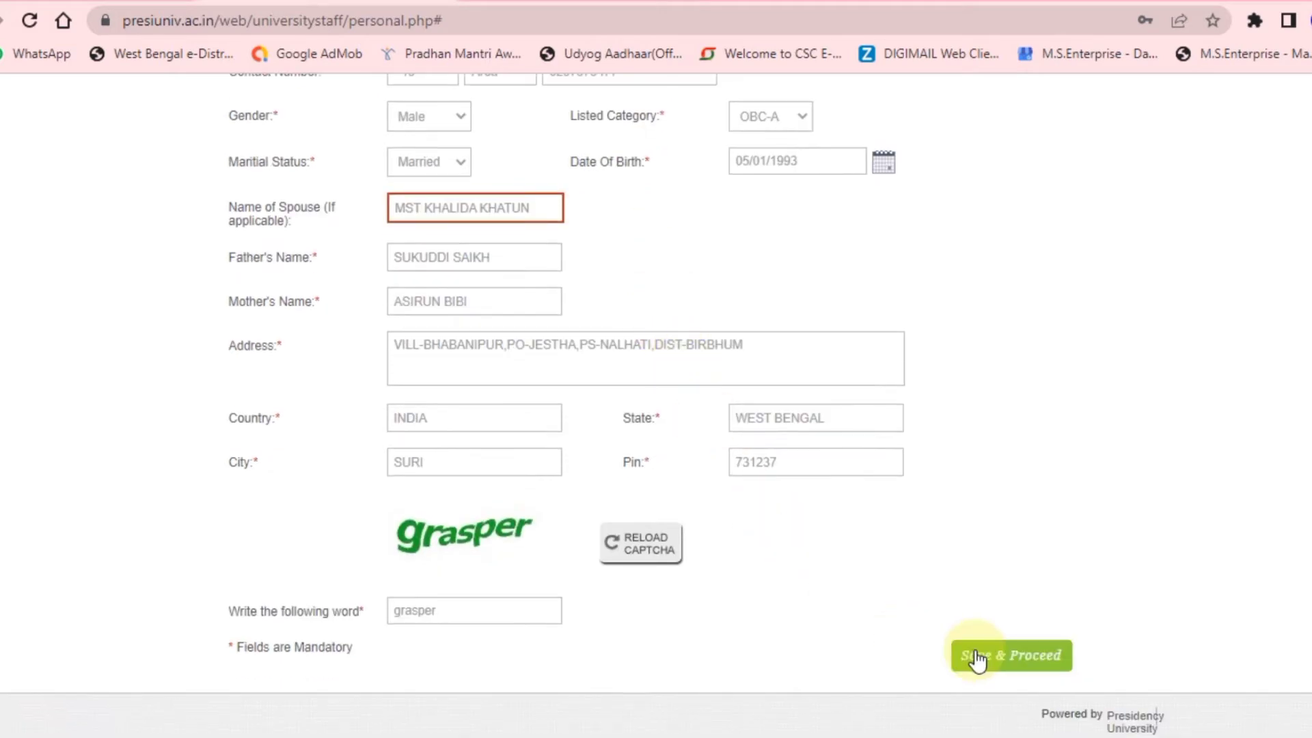
pyautogui.click(987, 666)
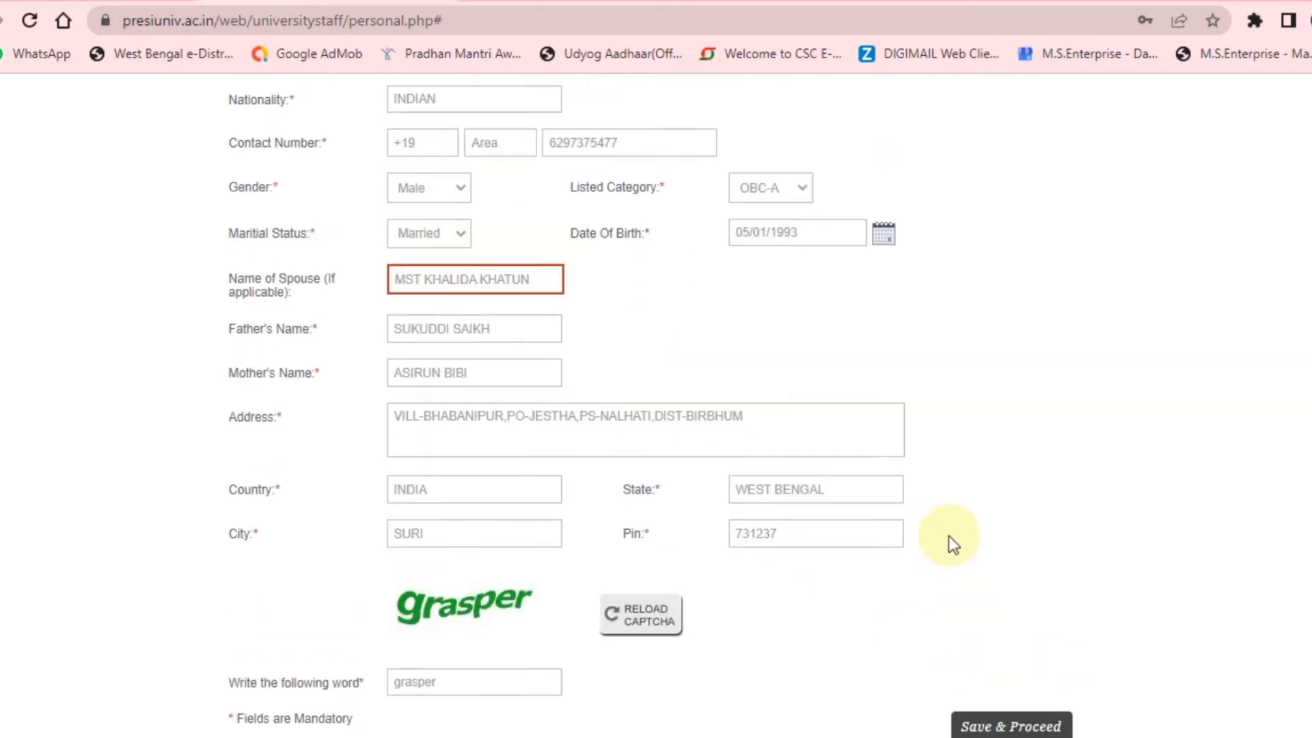
pyautogui.scroll(1, 949, 536)
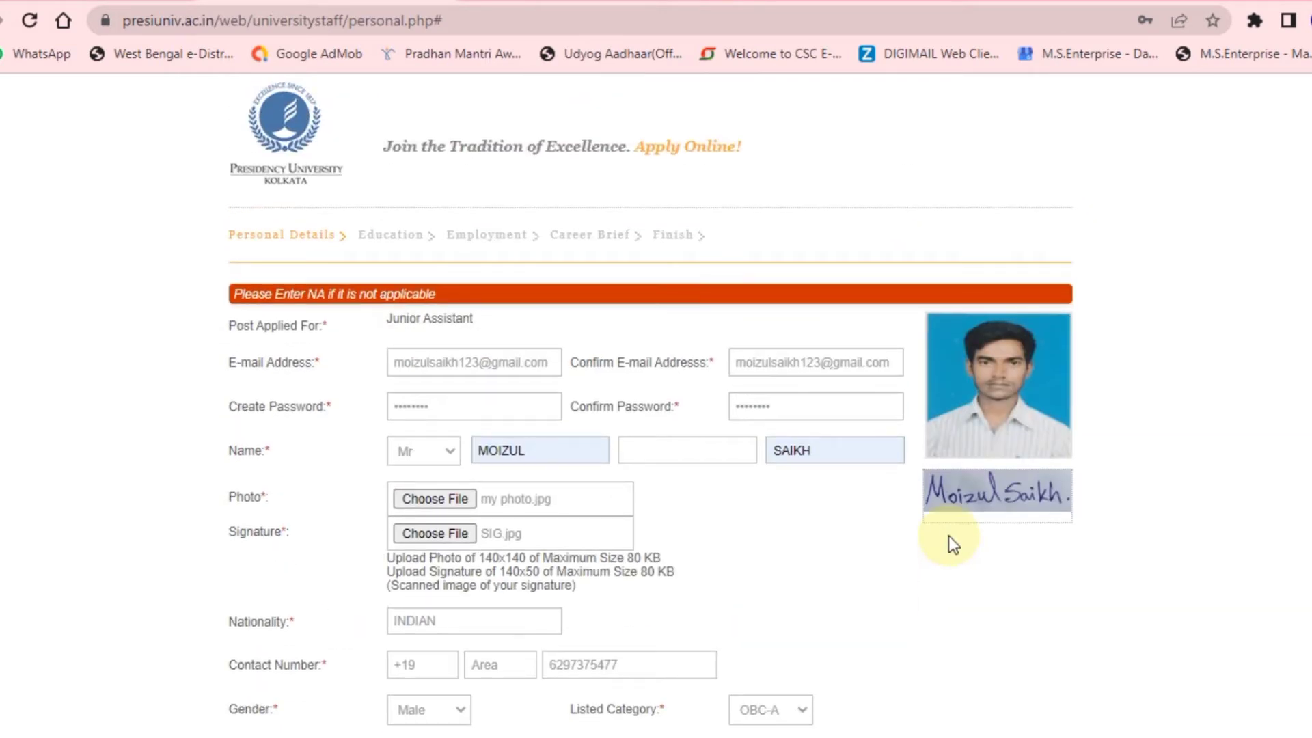
pyautogui.scroll(-9, 948, 540)
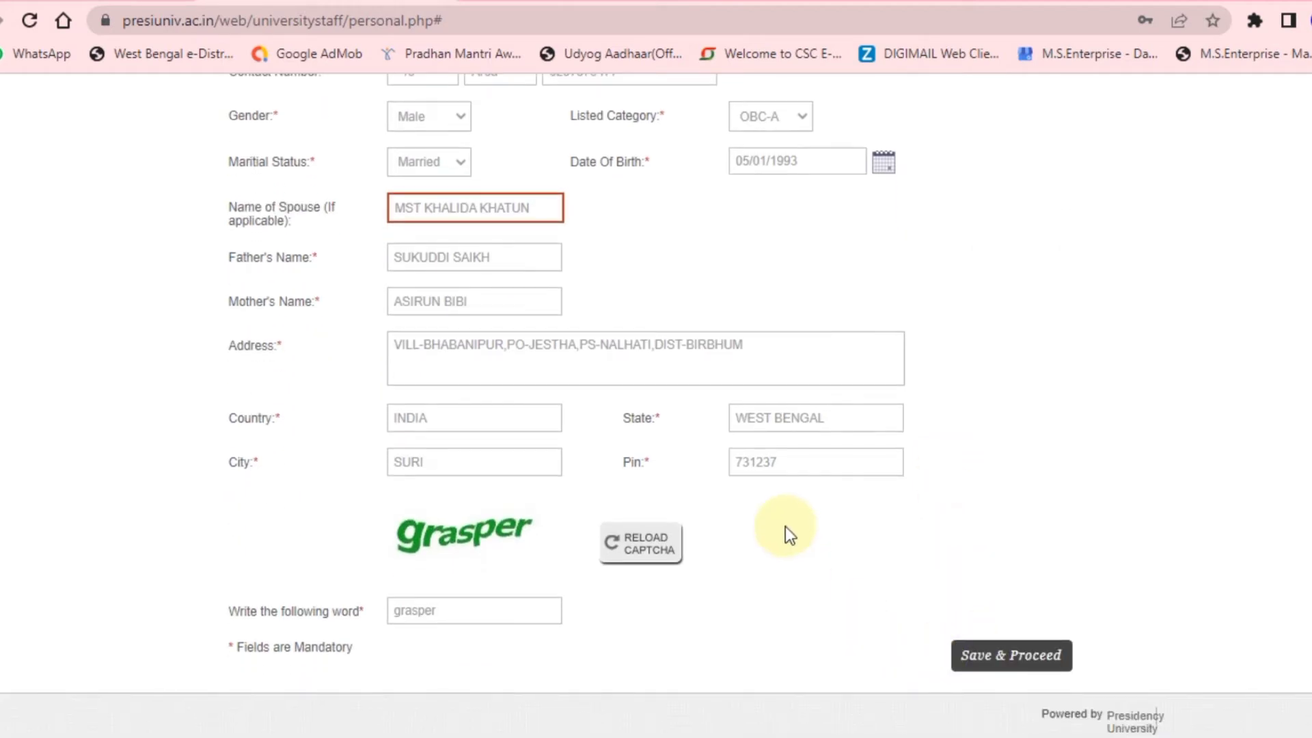
pyautogui.scroll(7, 785, 526)
pyautogui.scroll(-7, 786, 527)
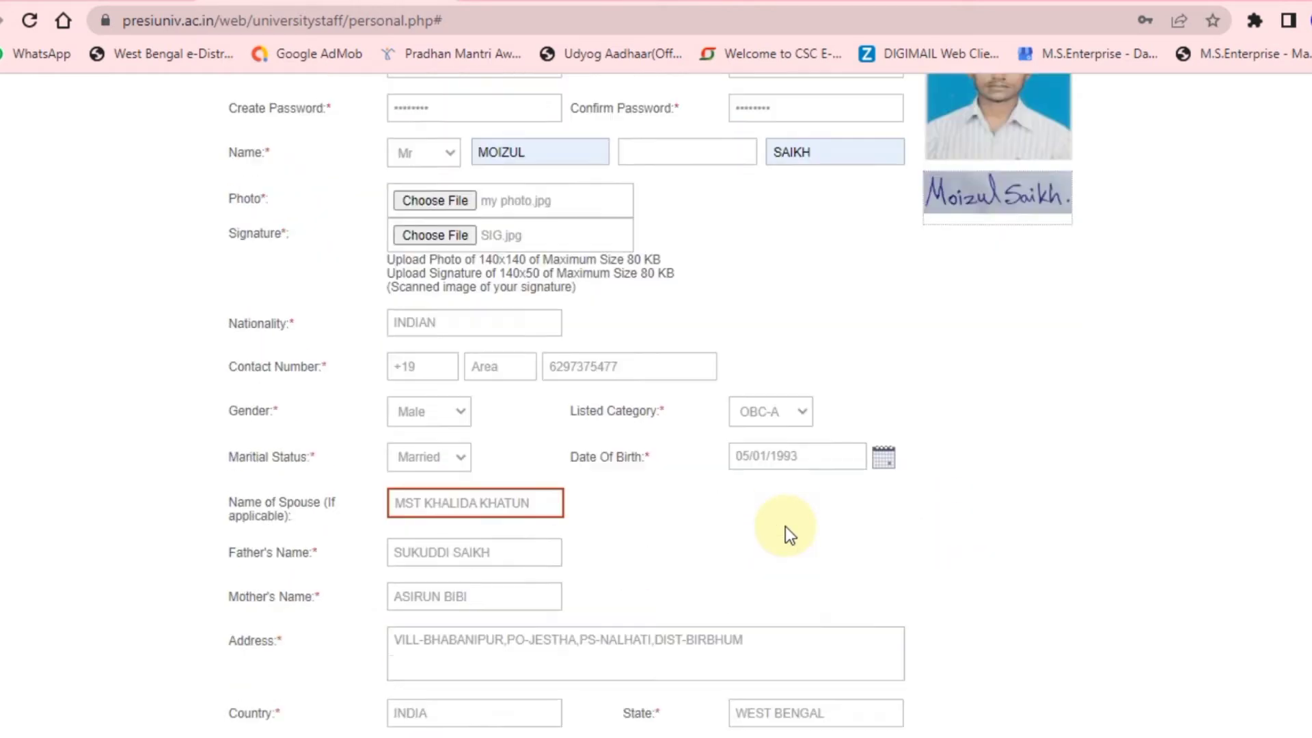
pyautogui.click(994, 657)
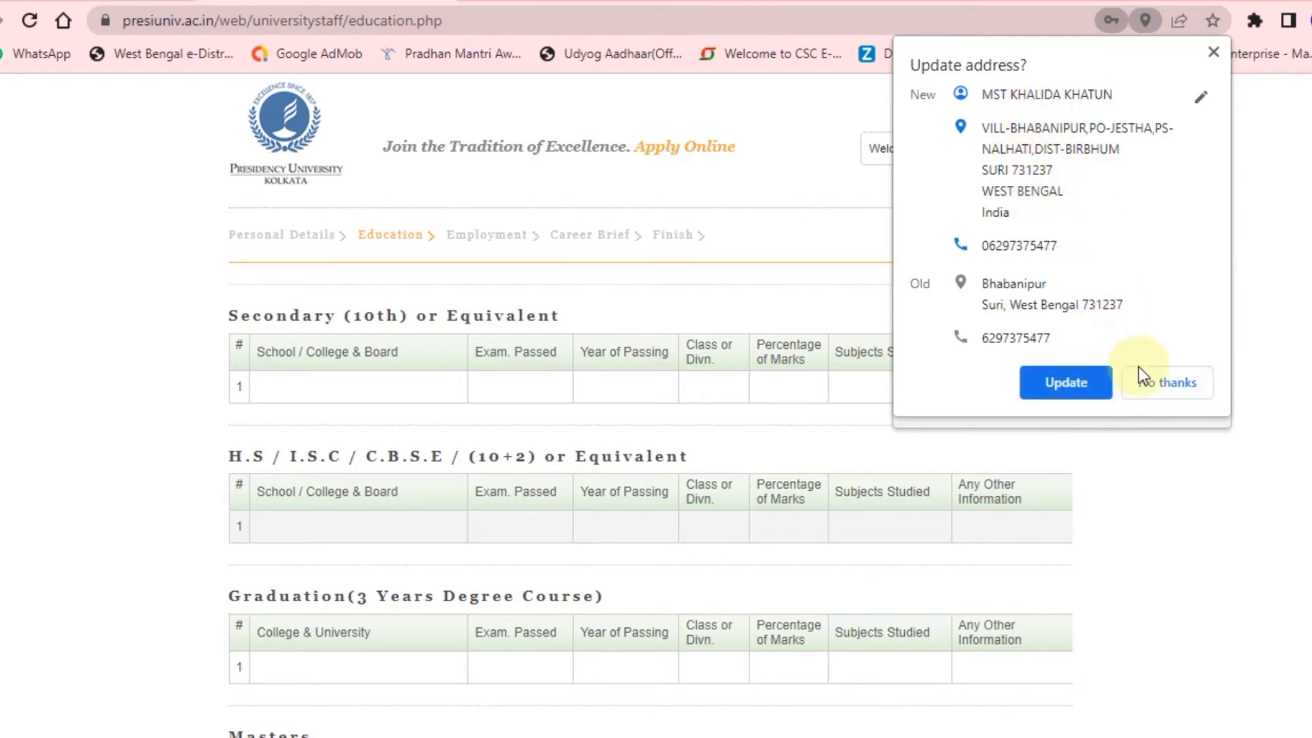
# Decline Chrome's Update address popup with No thanks.
pyautogui.click(1153, 384)
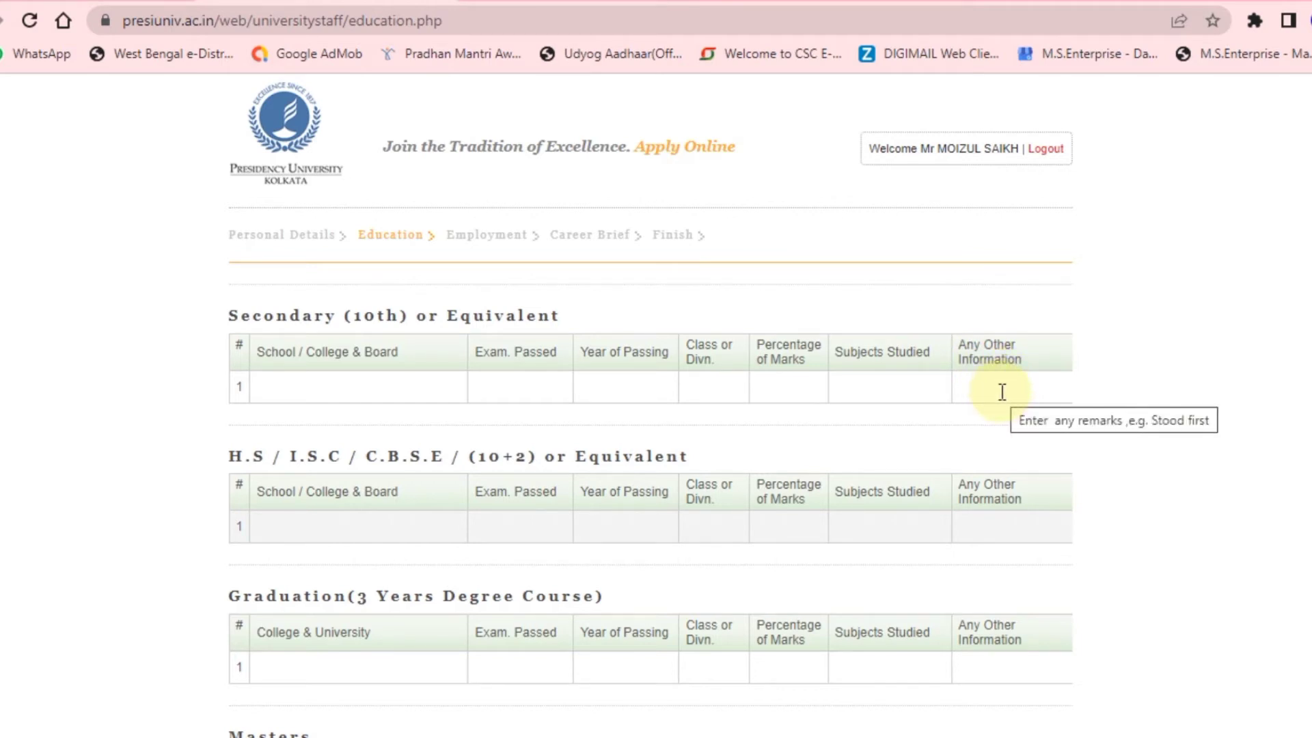
pyautogui.scroll(-2, 799, 400)
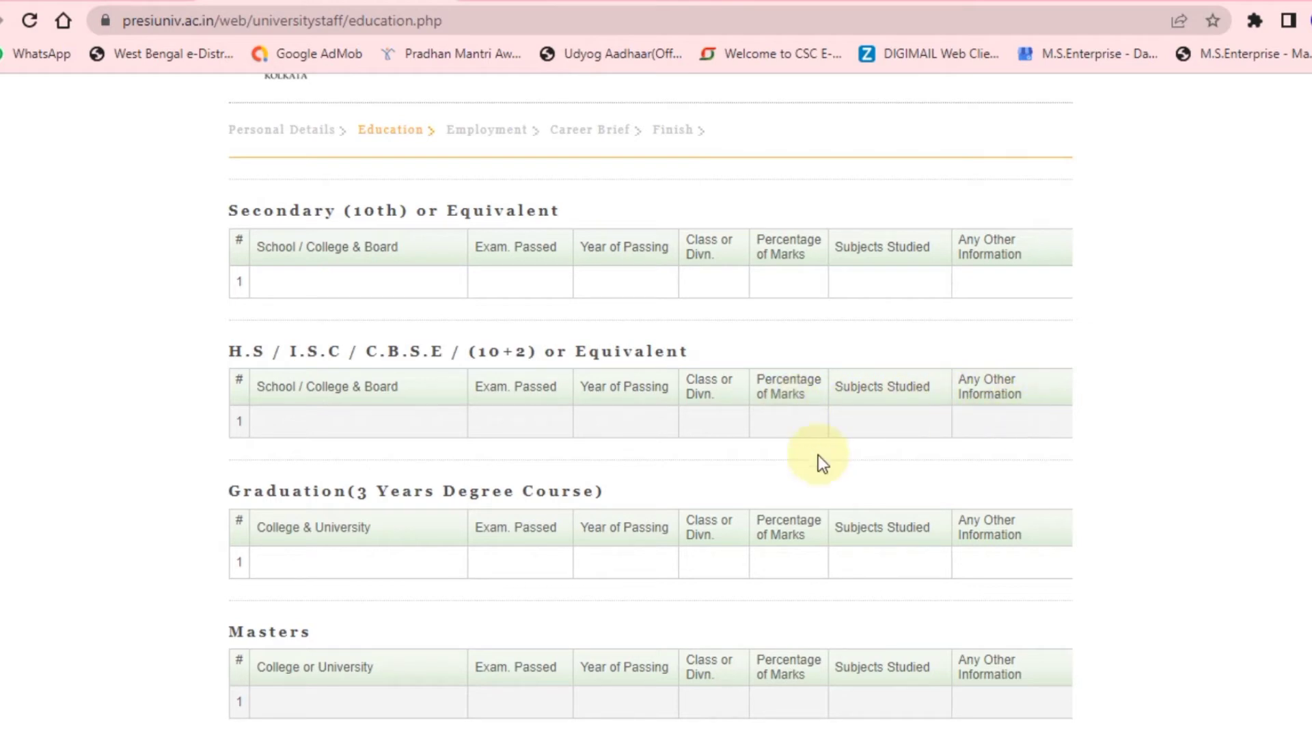
pyautogui.scroll(-2, 765, 469)
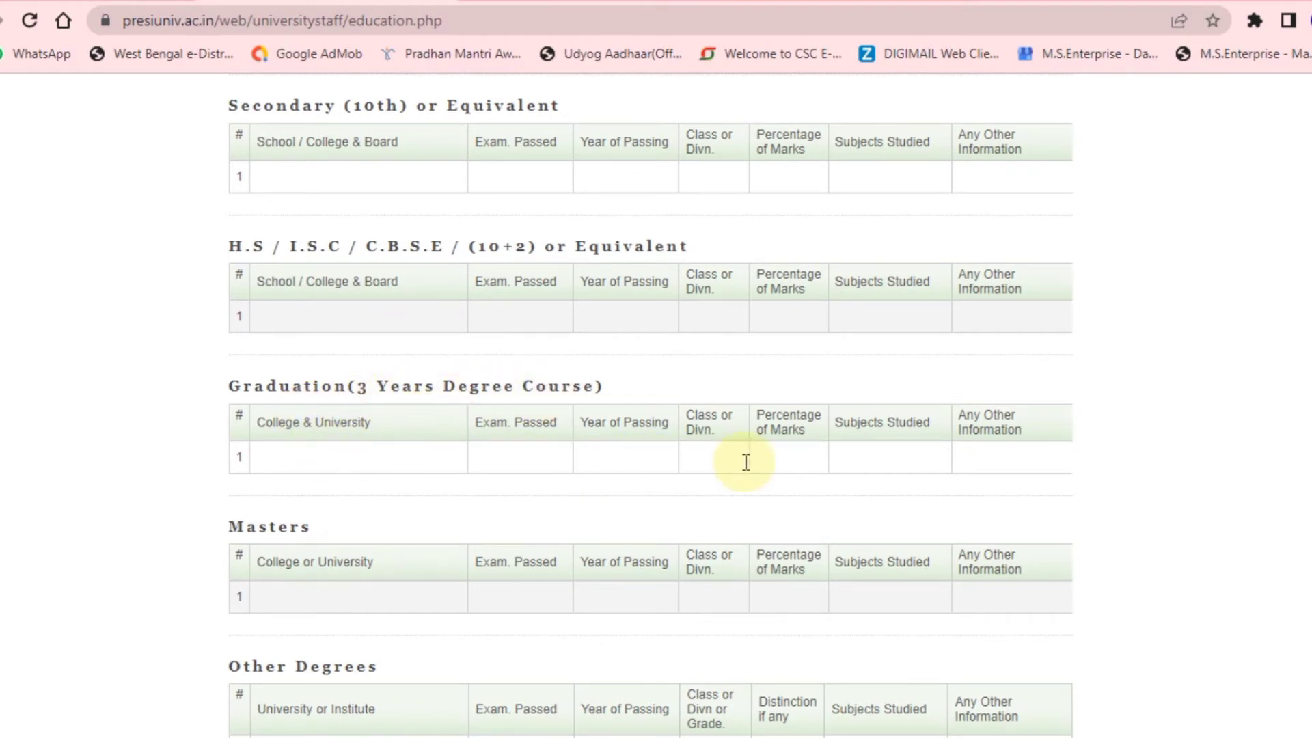
pyautogui.scroll(-2, 733, 468)
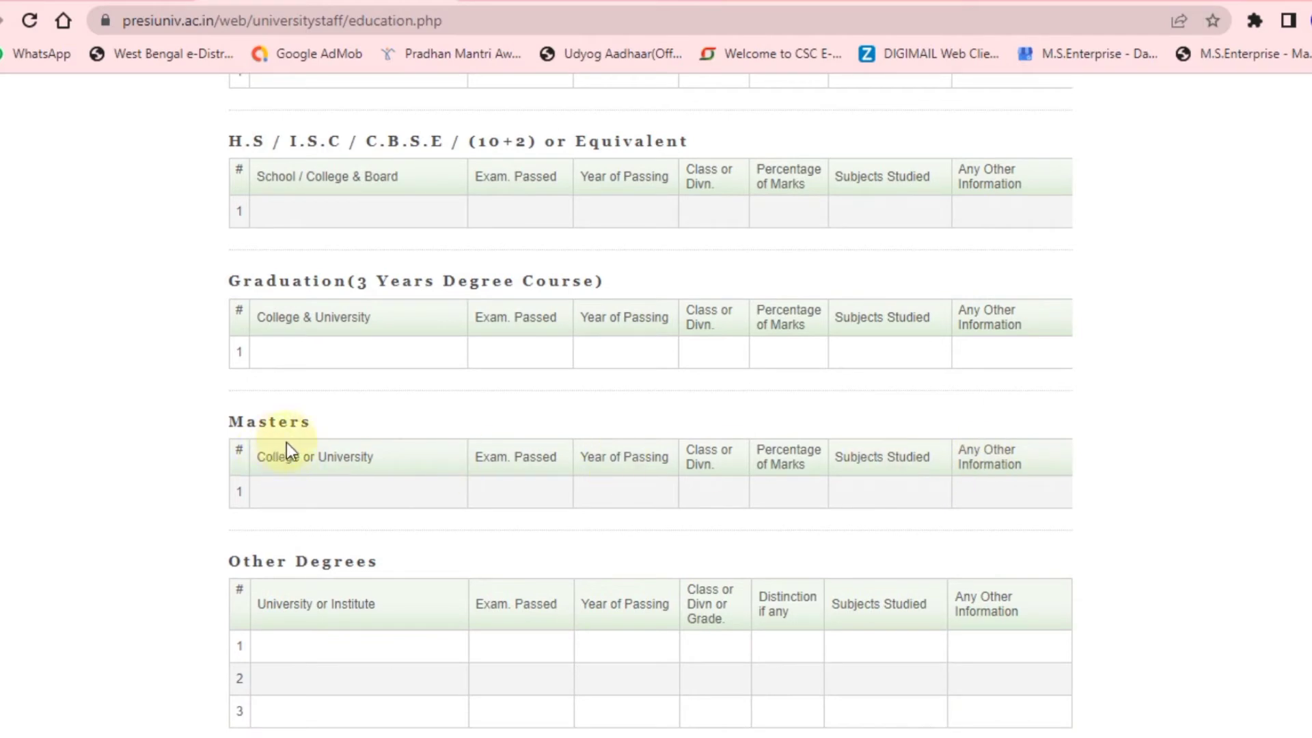
pyautogui.scroll(-2, 309, 464)
pyautogui.scroll(-2, 309, 465)
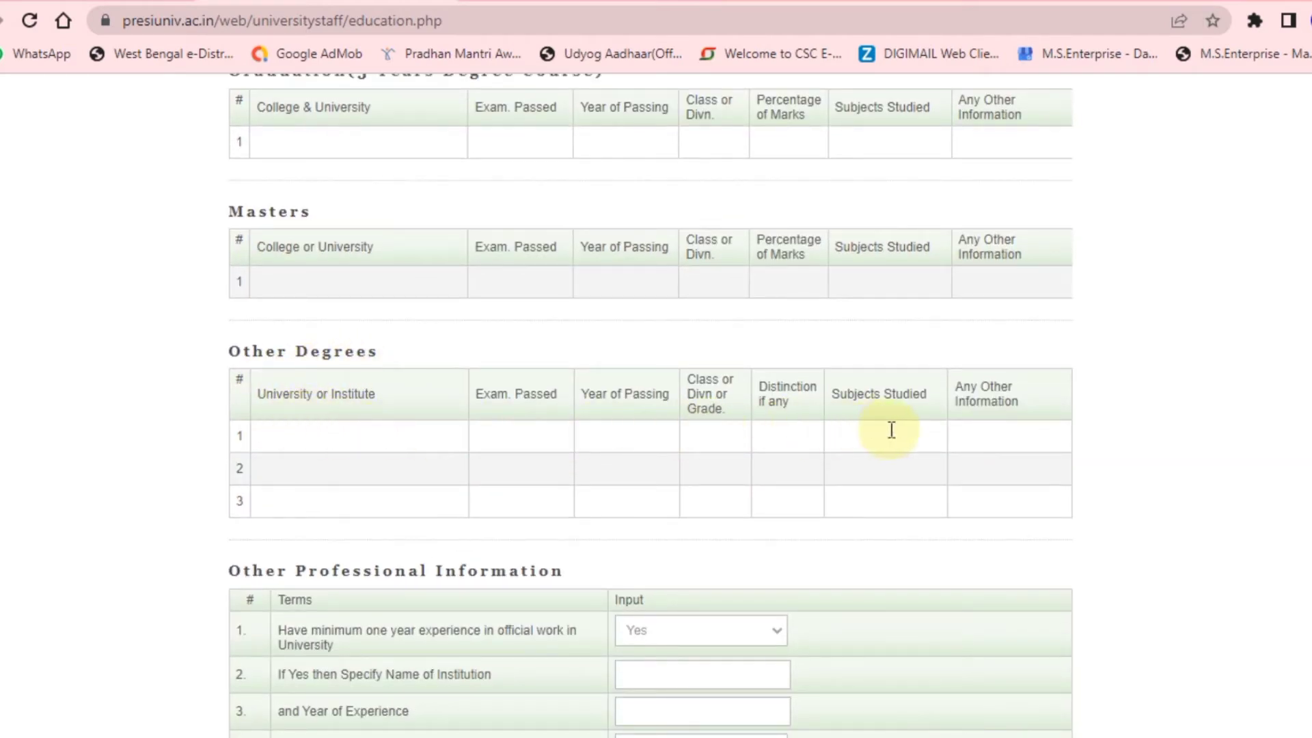
pyautogui.scroll(-4, 972, 437)
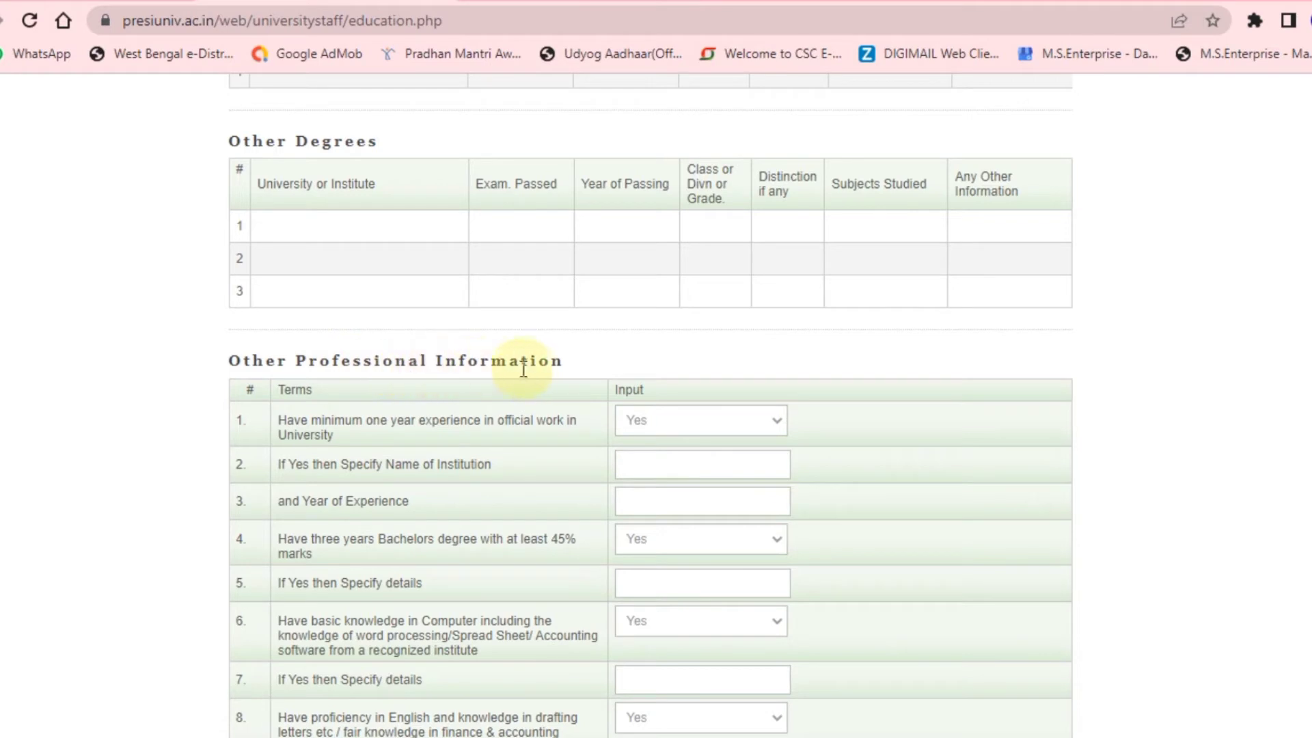
pyautogui.scroll(-2, 535, 371)
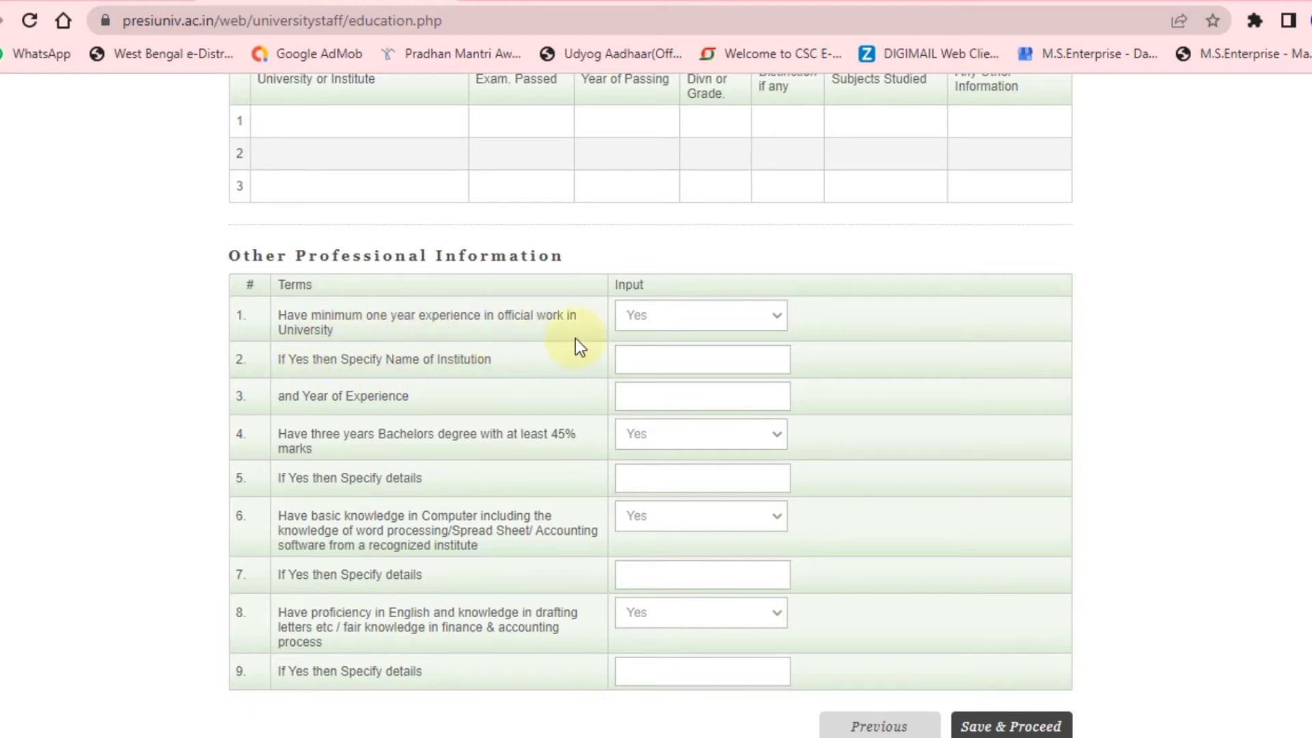
# Set item 1 in Other Professional Information to No.
pyautogui.click(670, 318)
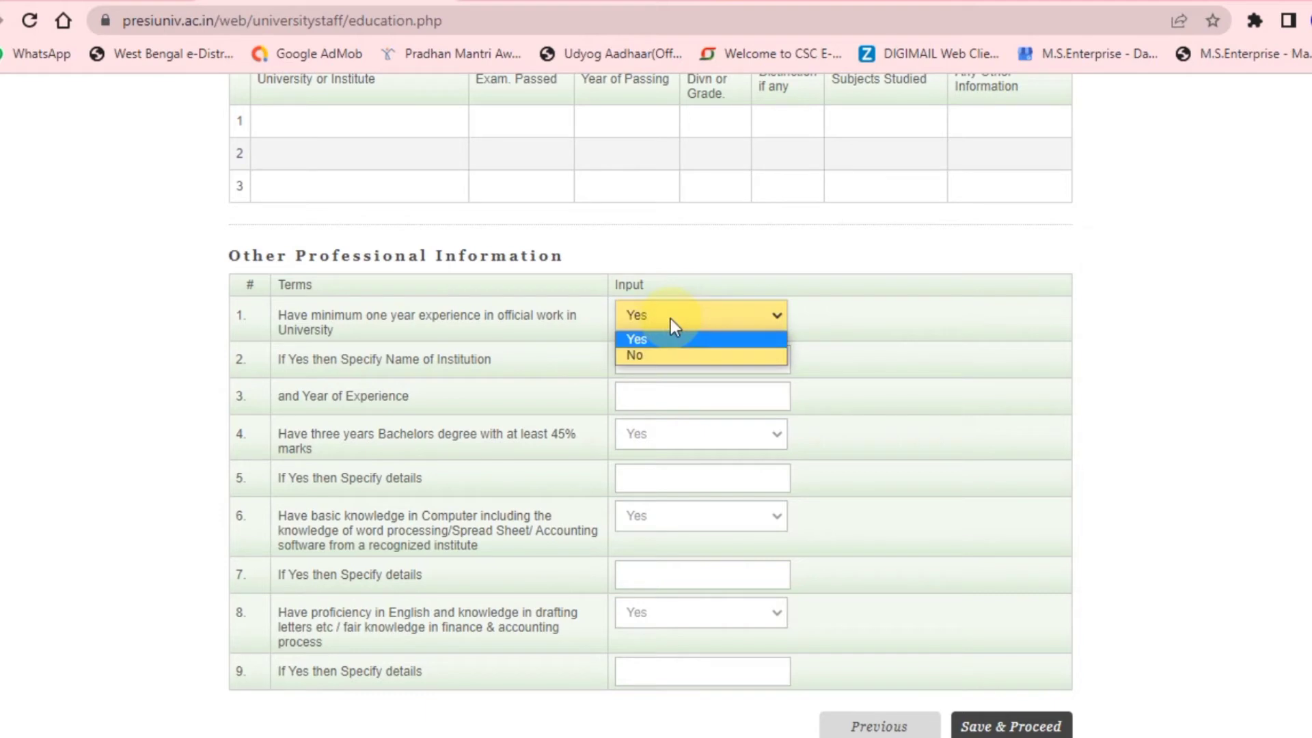
pyautogui.click(670, 319)
pyautogui.click(670, 318)
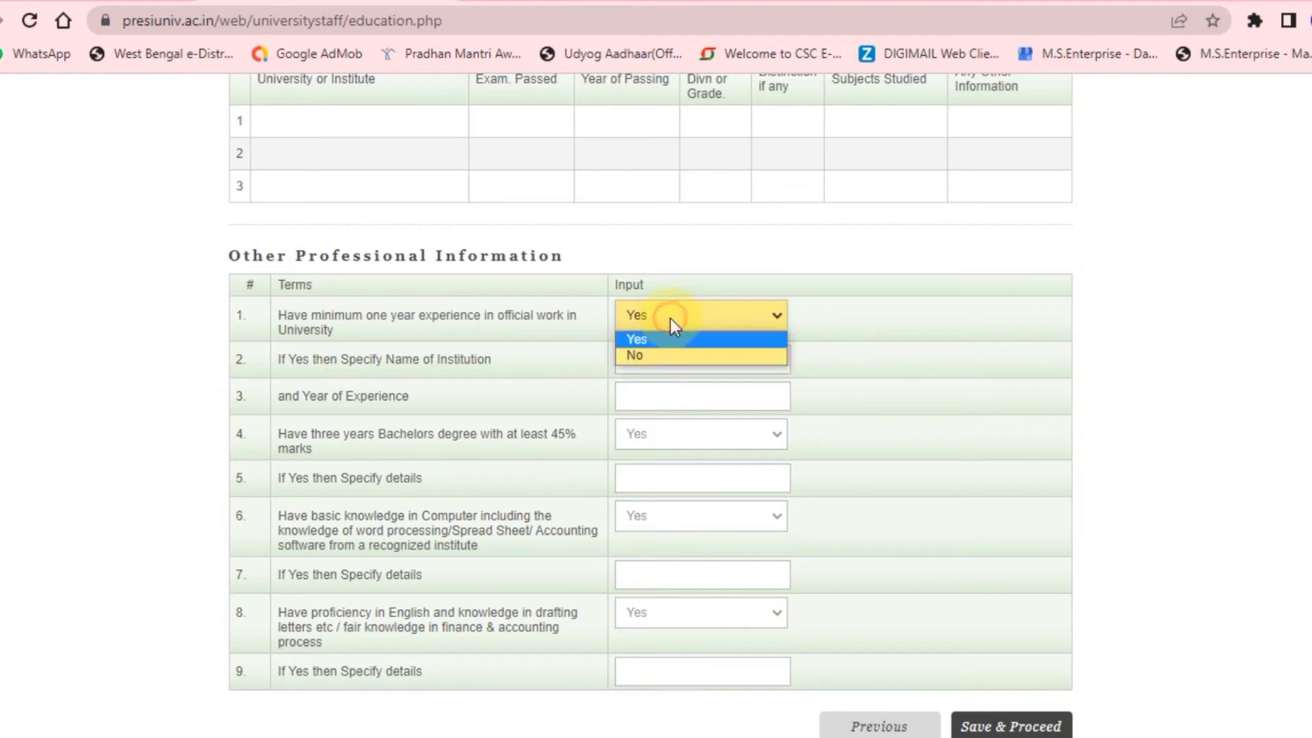
pyautogui.click(642, 353)
pyautogui.click(572, 355)
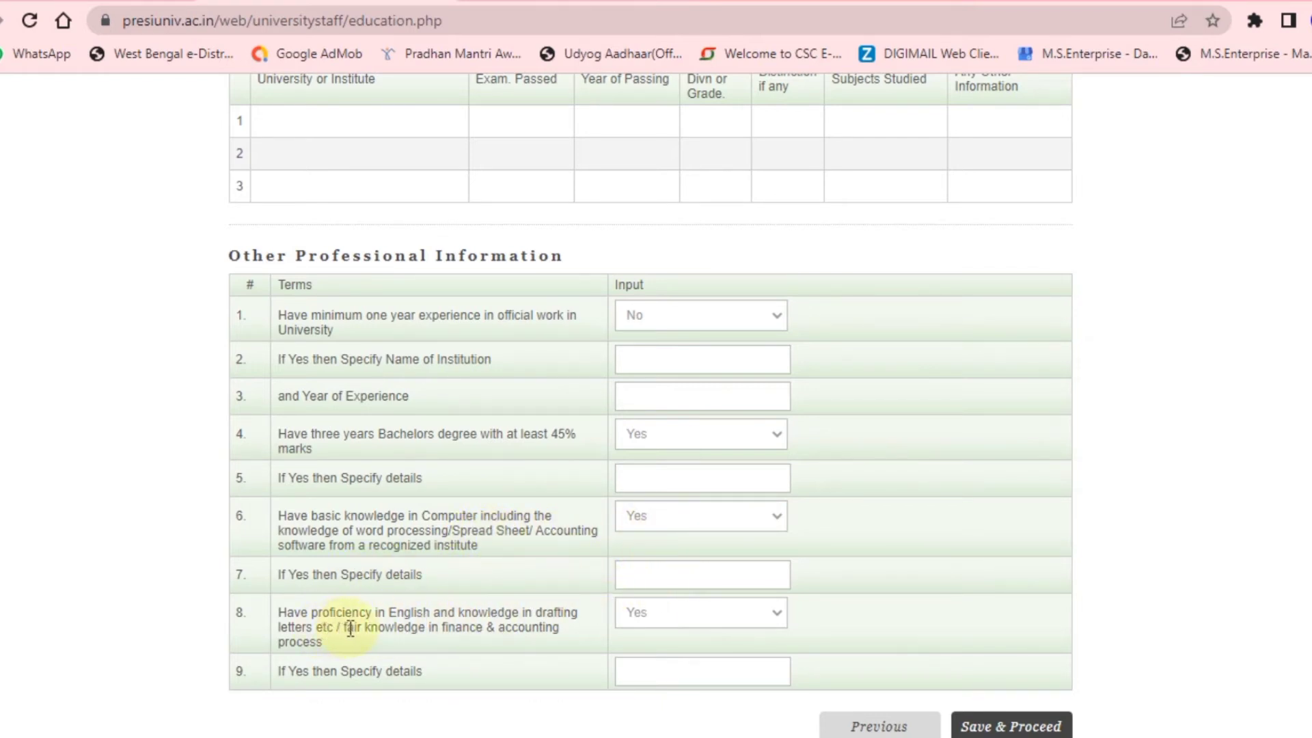
pyautogui.scroll(-2, 349, 628)
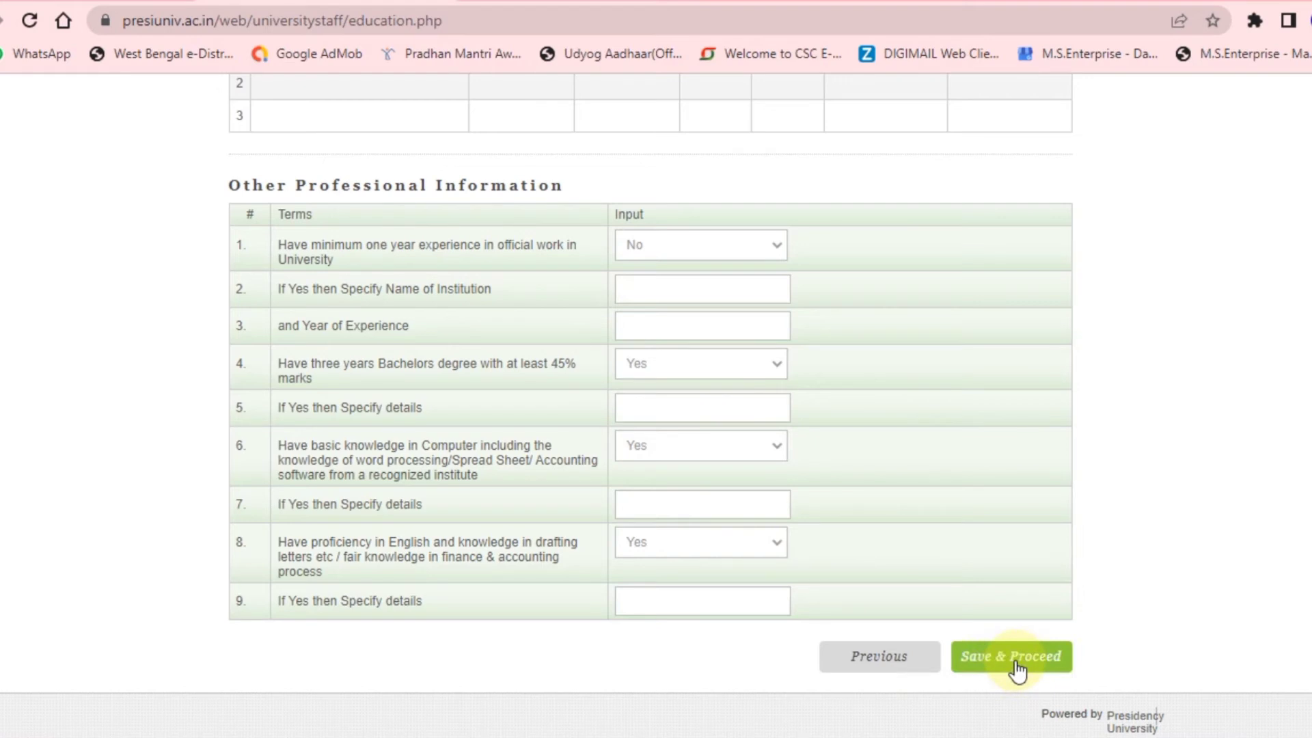
pyautogui.scroll(6, 481, 503)
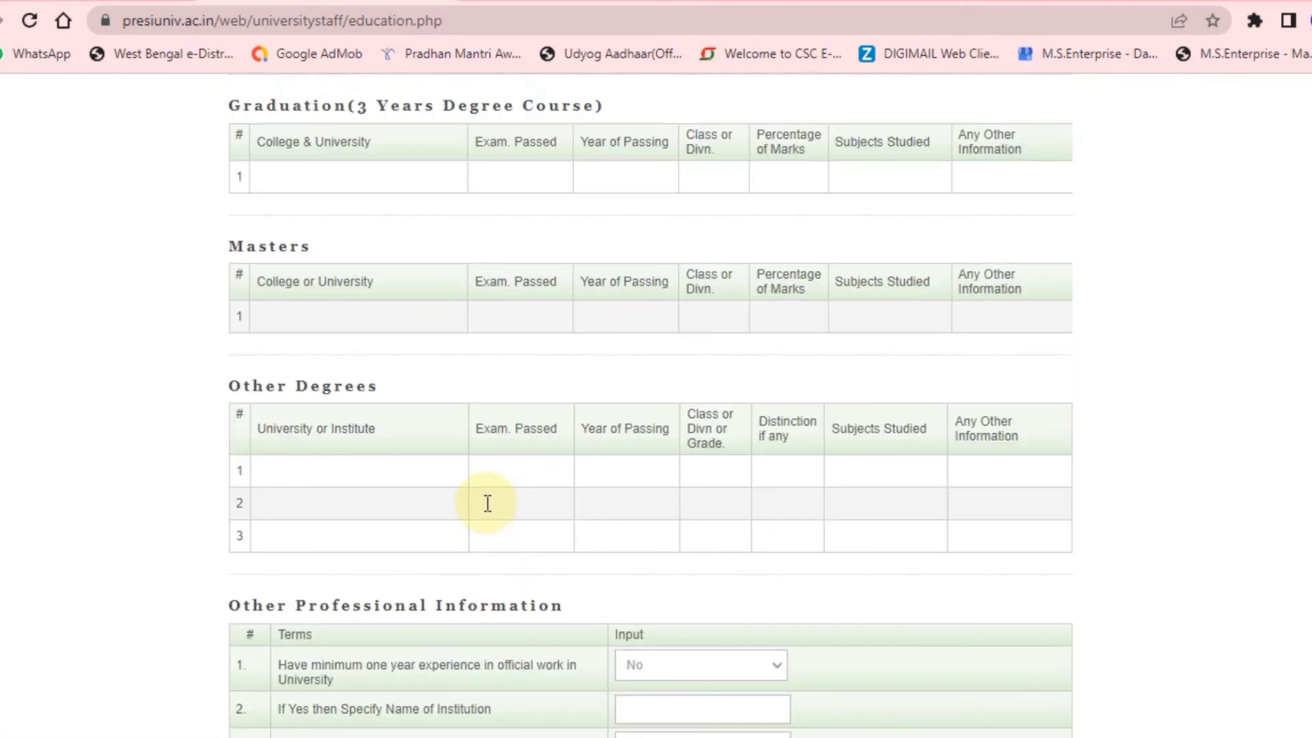
pyautogui.scroll(7, 488, 504)
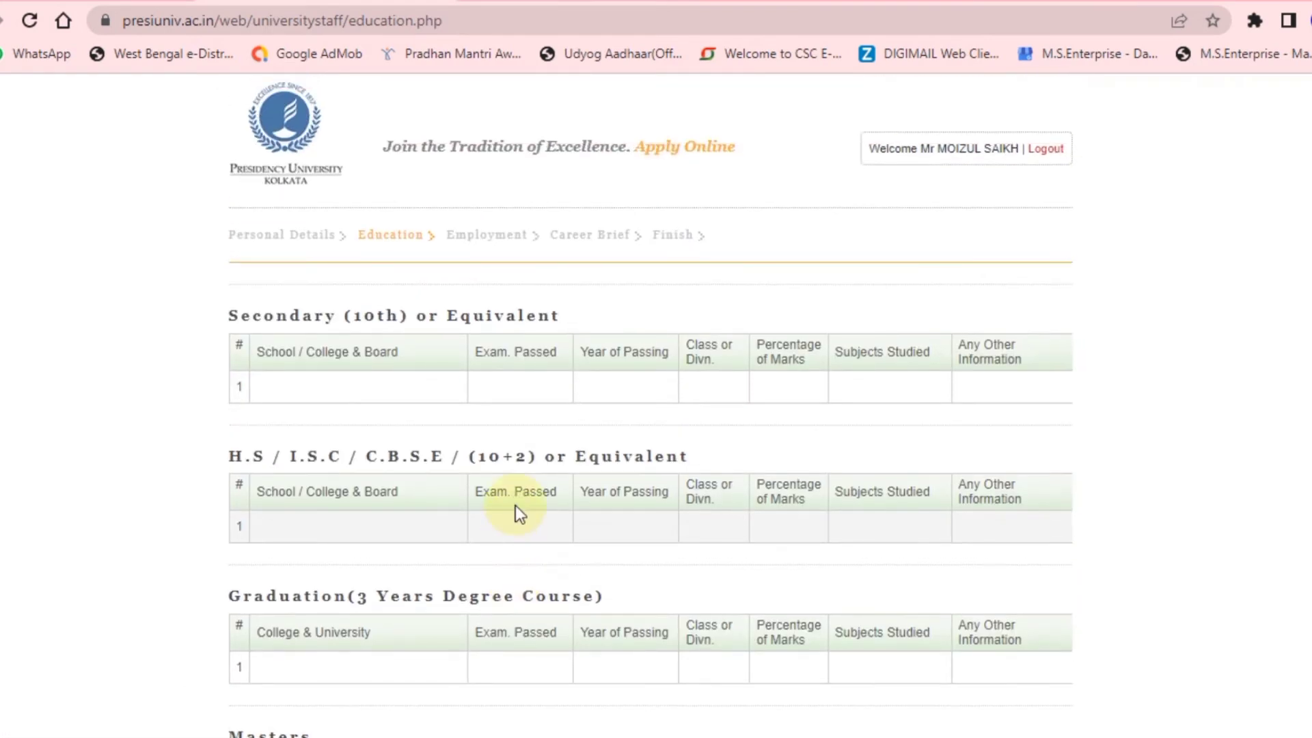
pyautogui.scroll(-3, 516, 506)
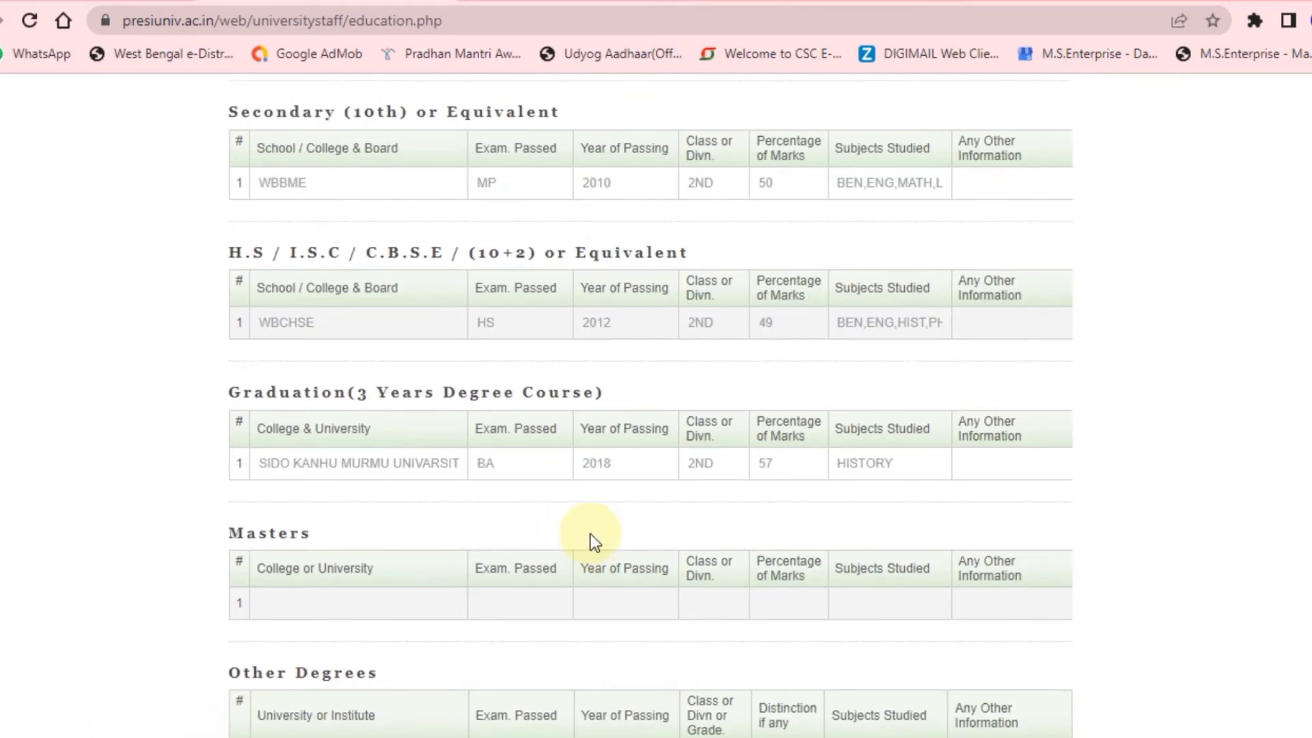
pyautogui.scroll(3, 591, 535)
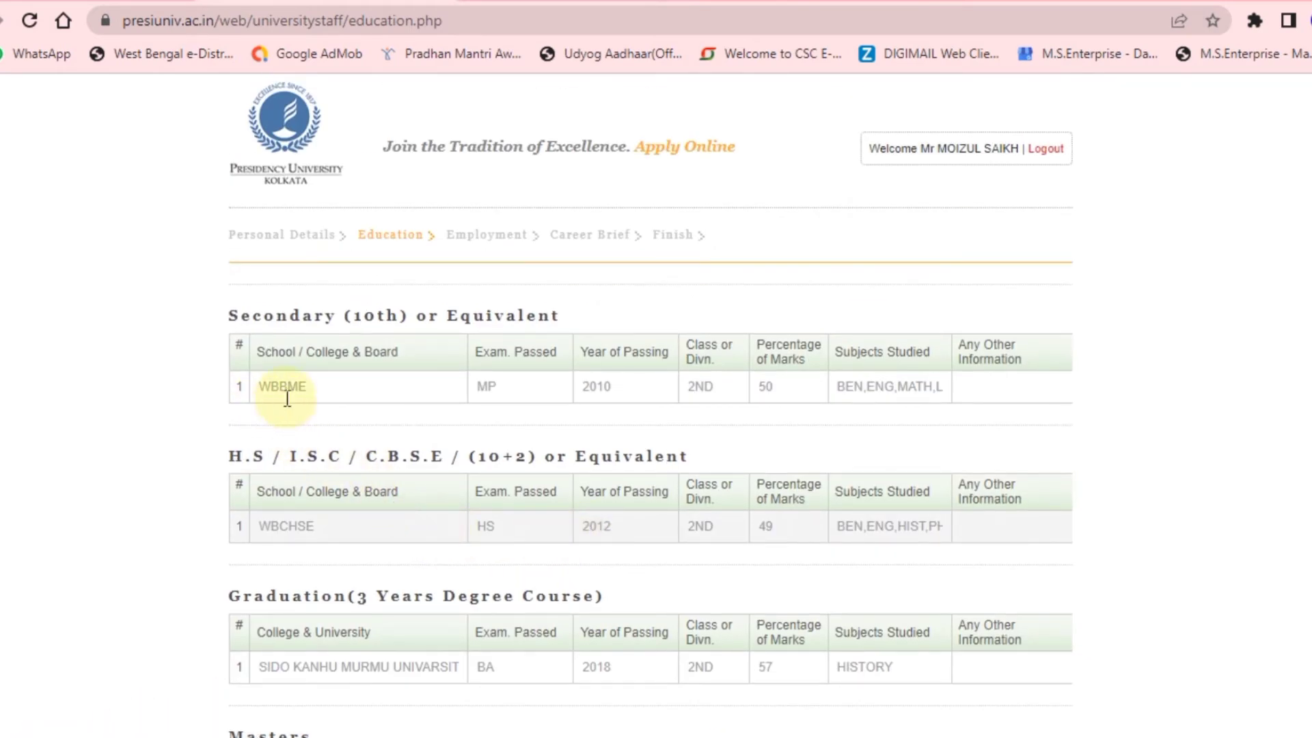
pyautogui.scroll(-2, 799, 410)
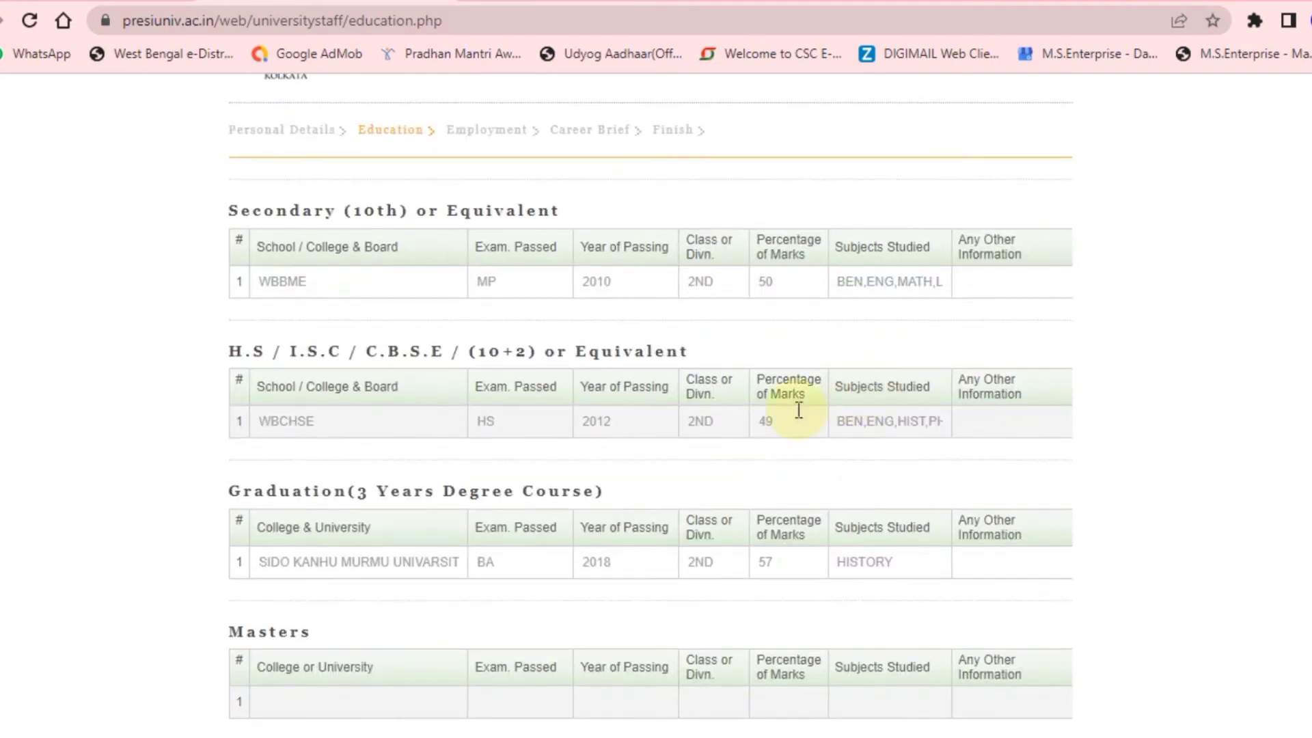
pyautogui.scroll(-2, 339, 448)
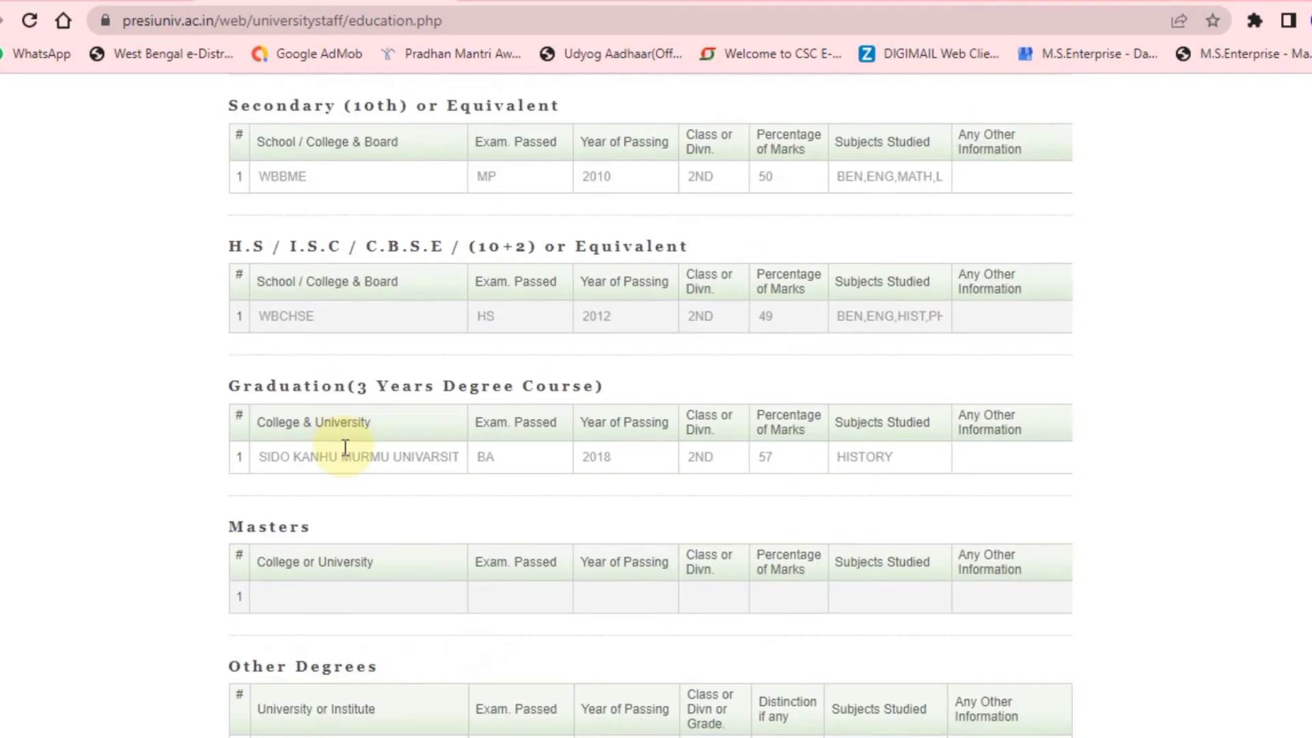
pyautogui.scroll(-2, 341, 455)
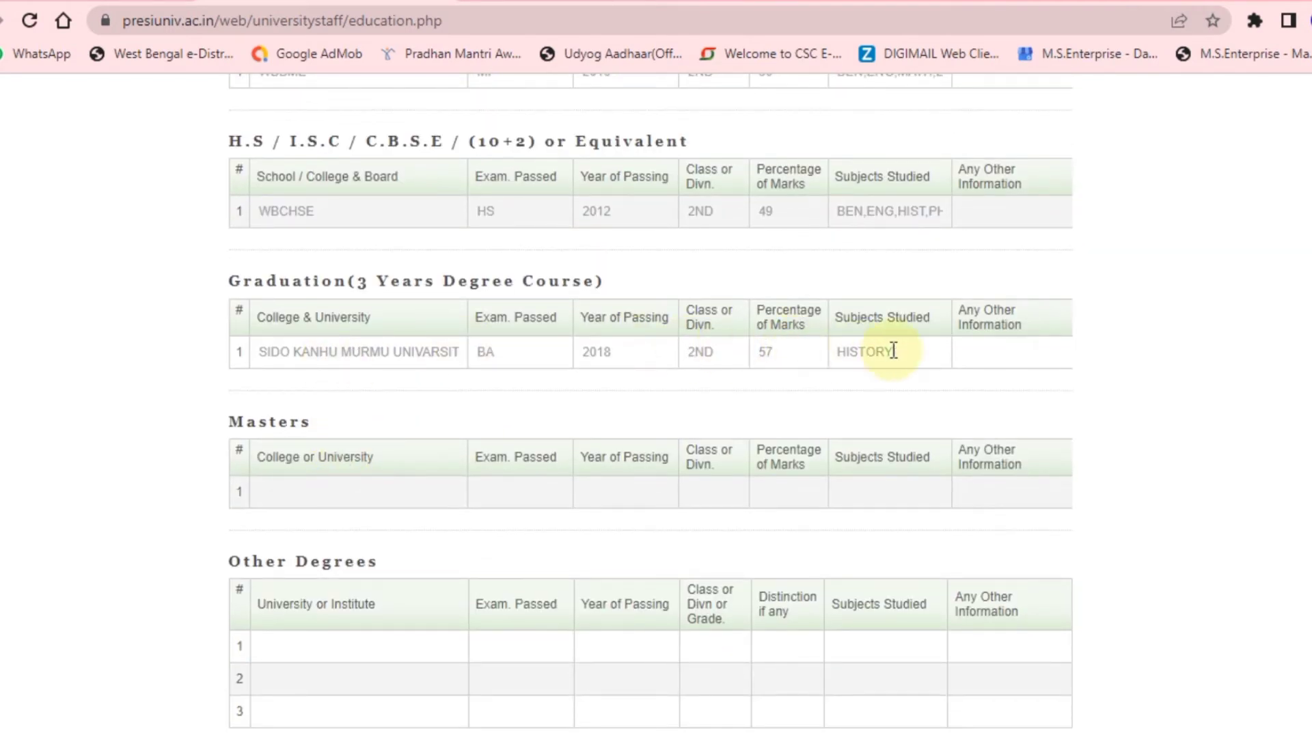
pyautogui.scroll(-2, 771, 378)
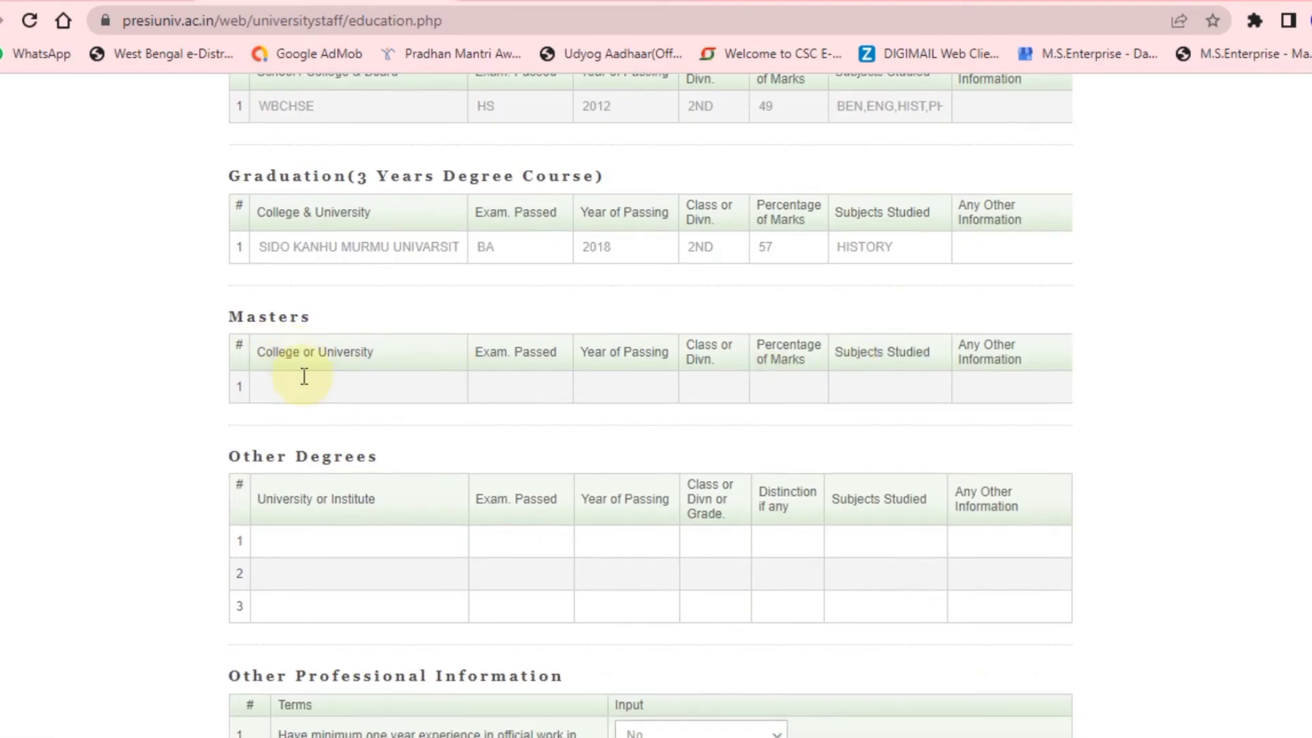
pyautogui.scroll(-3, 307, 484)
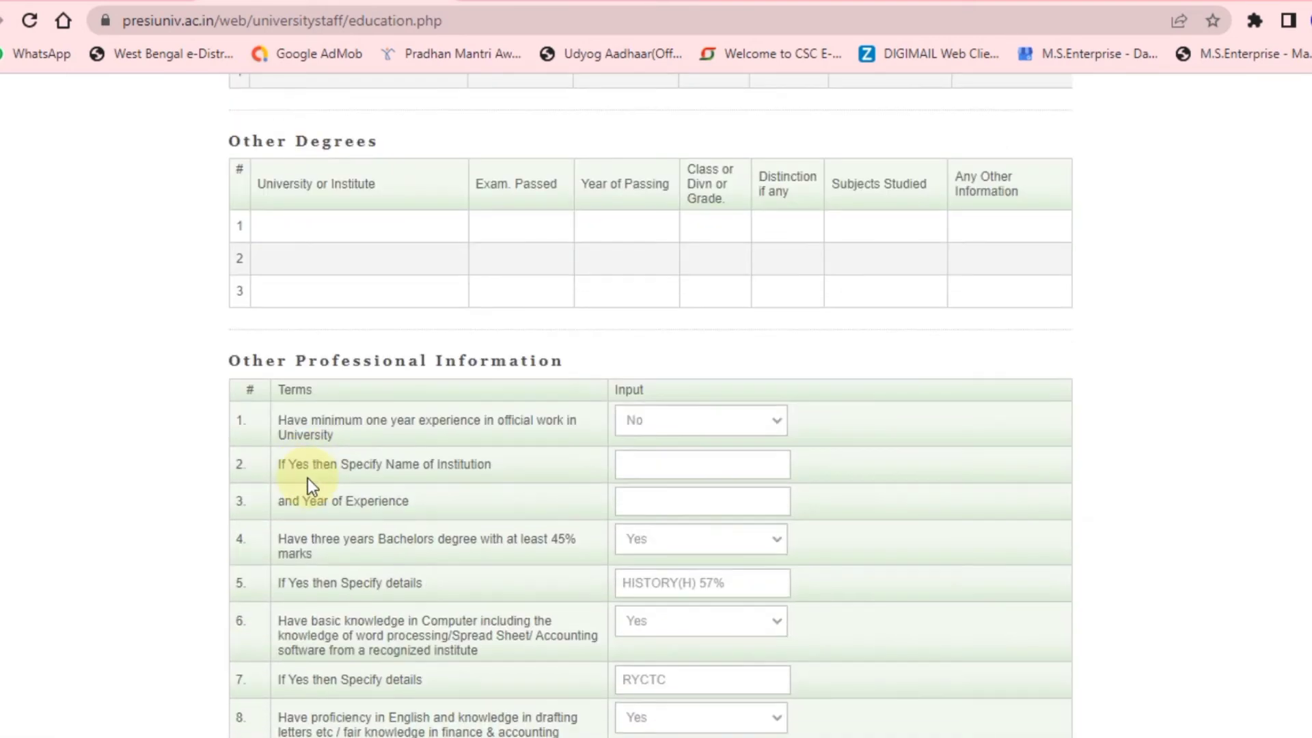
pyautogui.scroll(-3, 308, 478)
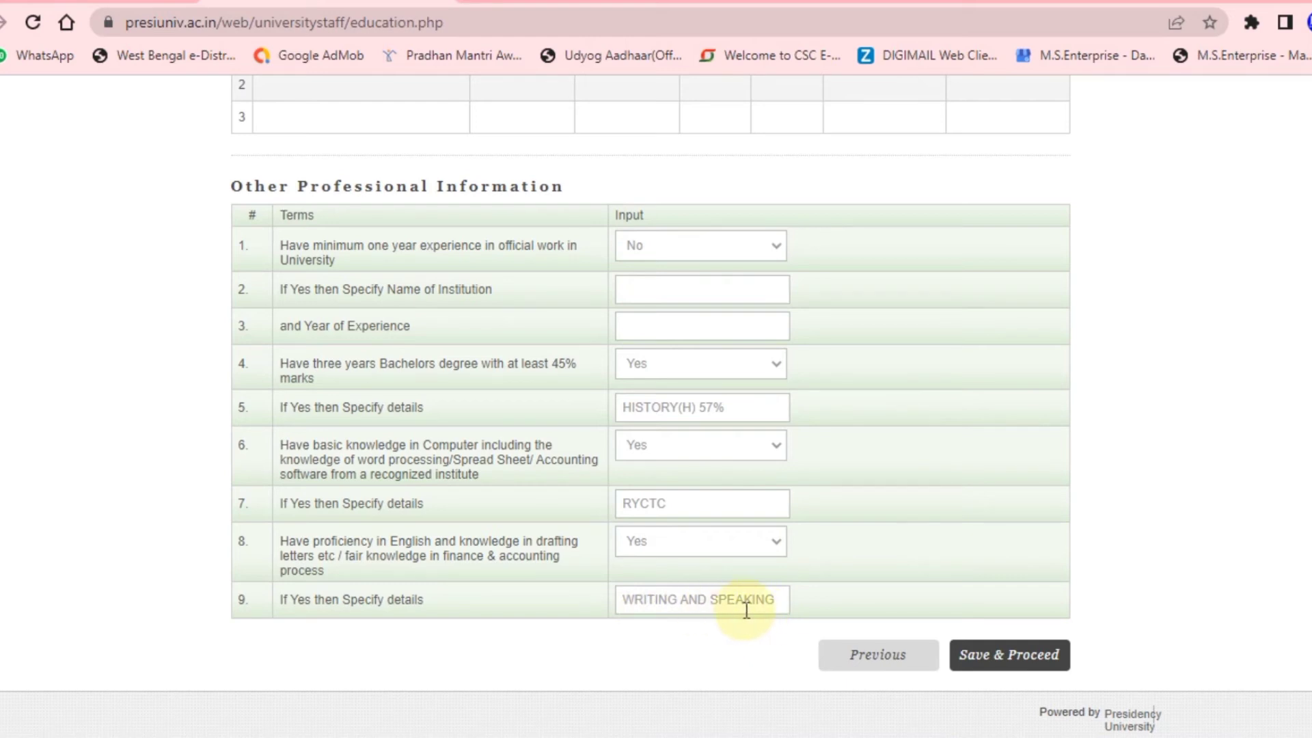
# Save & Proceed the Education step, which returns a 10th standard record error.
pyautogui.click(896, 650)
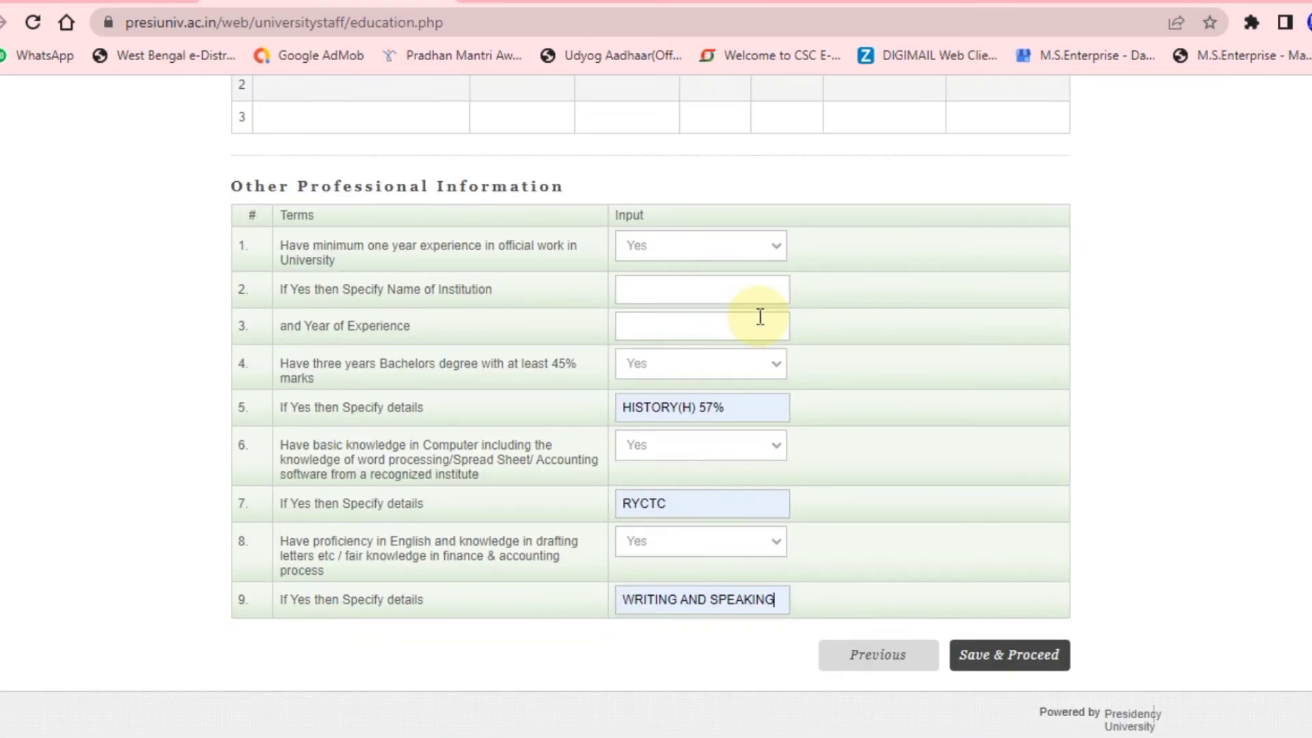
pyautogui.click(1003, 654)
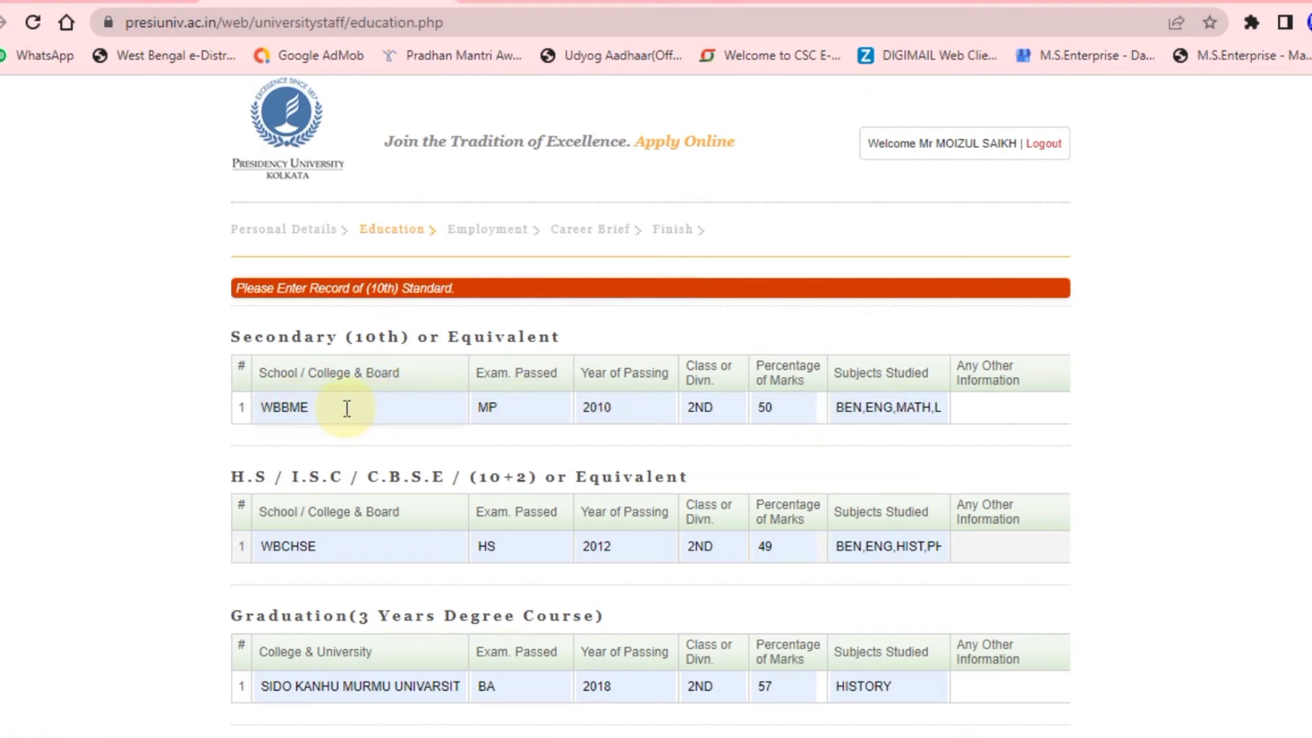
# Type WBBME into the Secondary row's Any Other Information box.
pyautogui.scroll(-2, 346, 408)
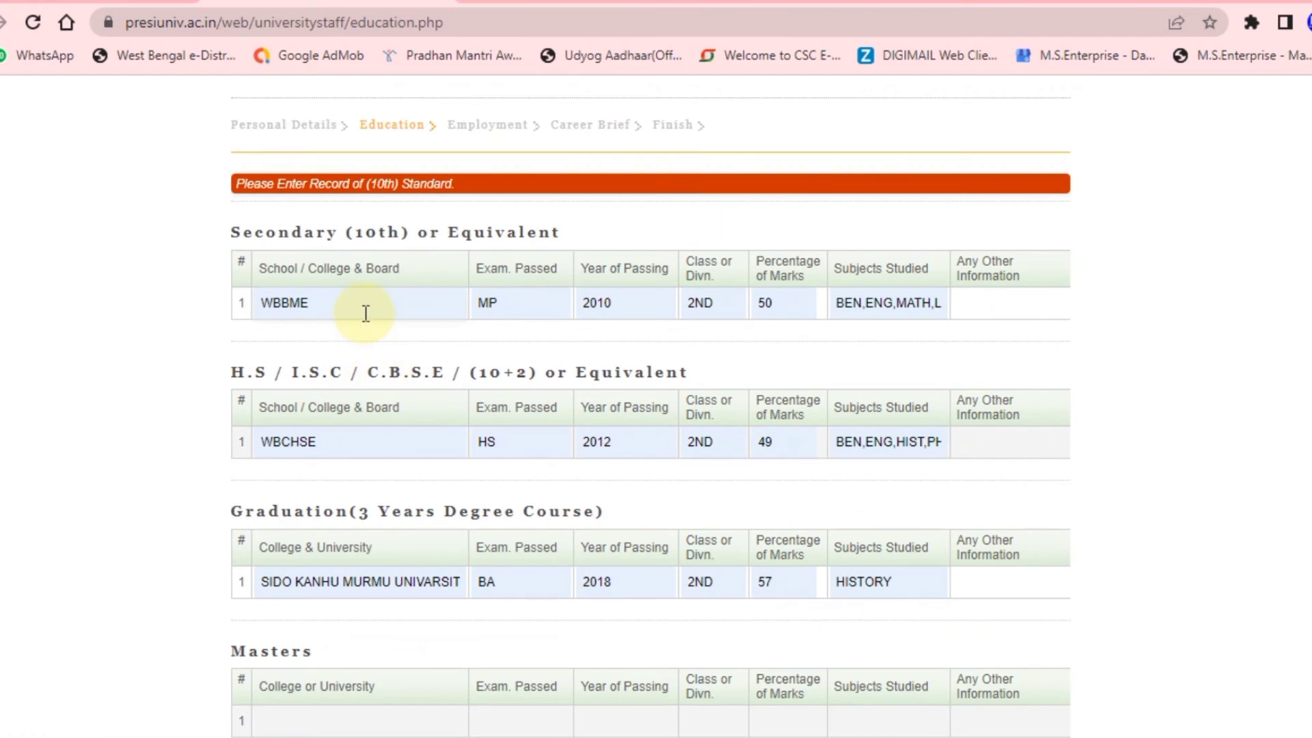
pyautogui.click(999, 300)
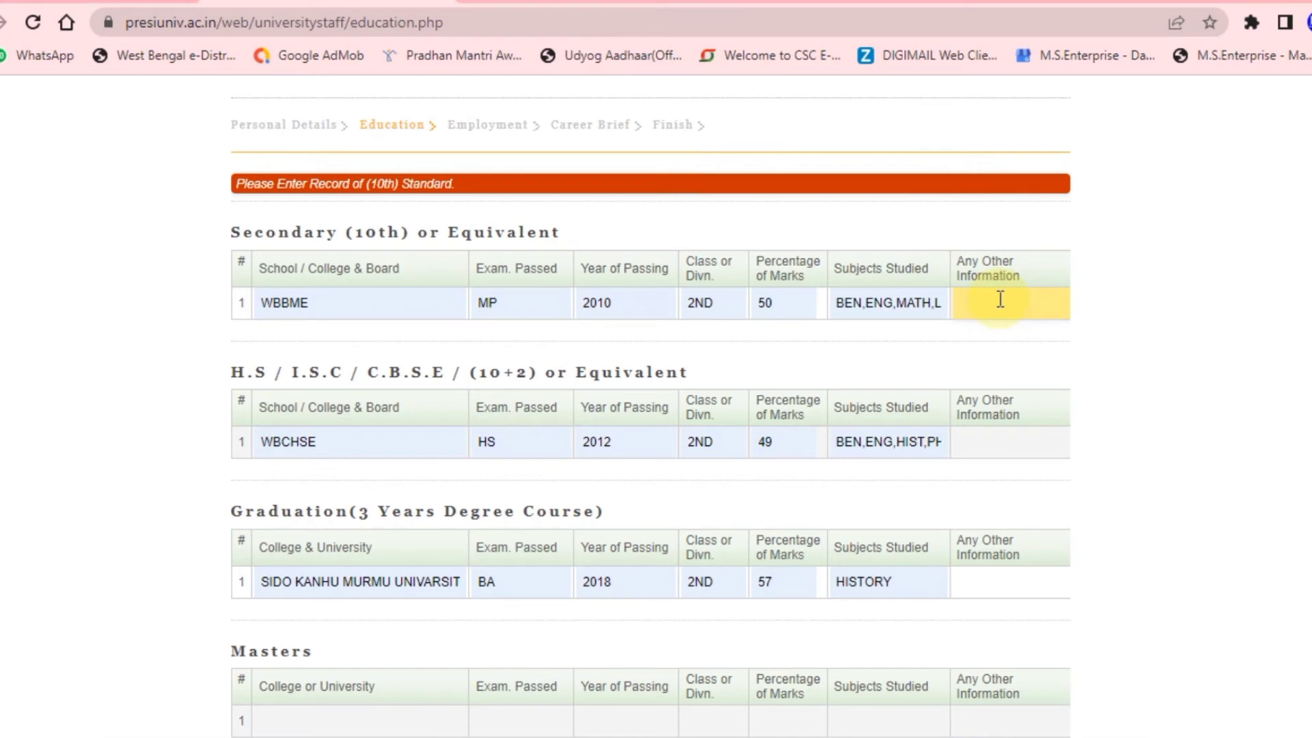
pyautogui.write('WBBME')
pyautogui.click(1126, 331)
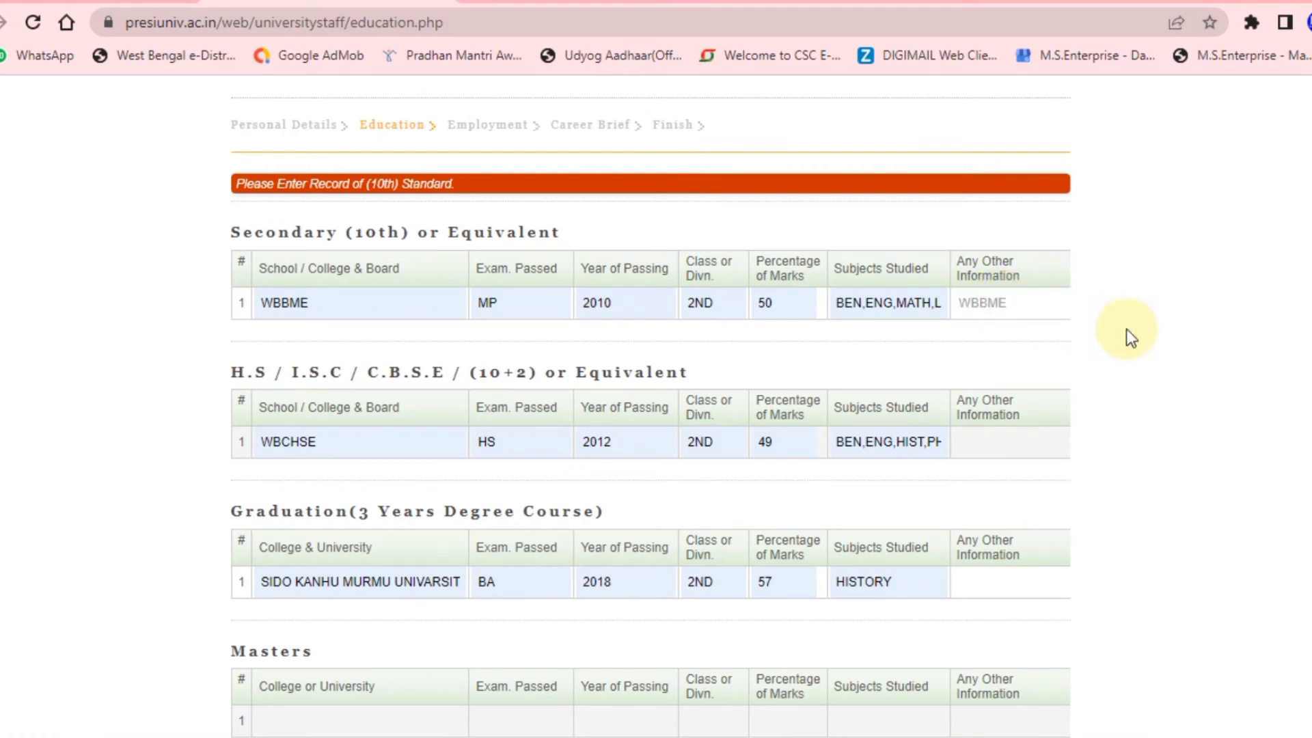
pyautogui.scroll(-12, 1126, 329)
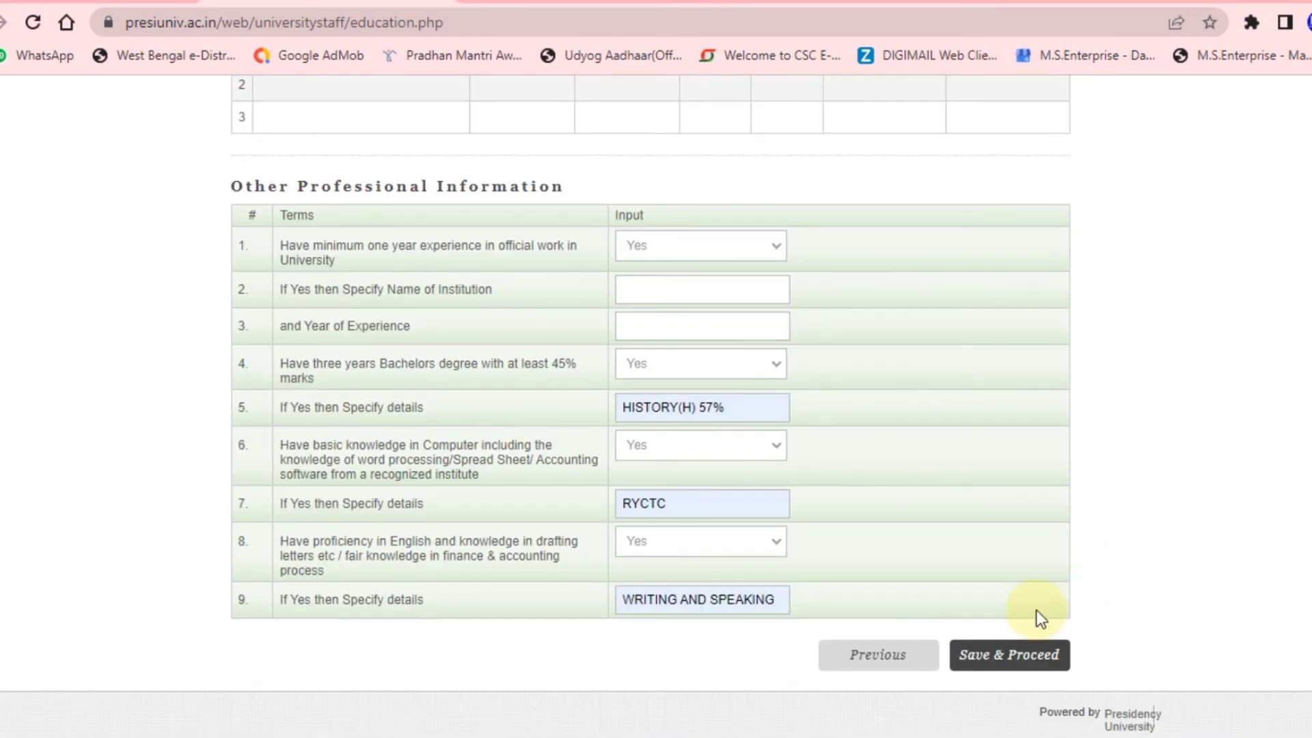
# Change item 1's experience answer to No and Save & Proceed to Employment Details.
pyautogui.click(1005, 657)
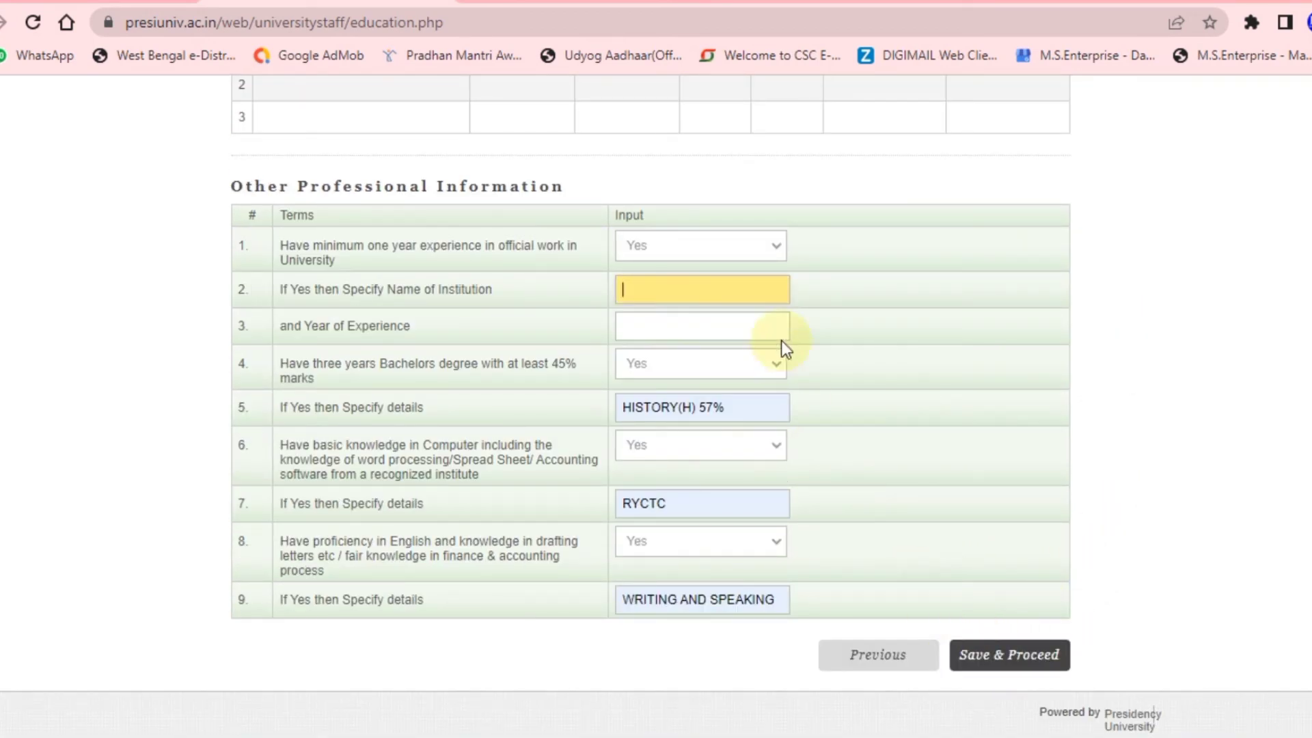
pyautogui.click(770, 244)
pyautogui.click(708, 283)
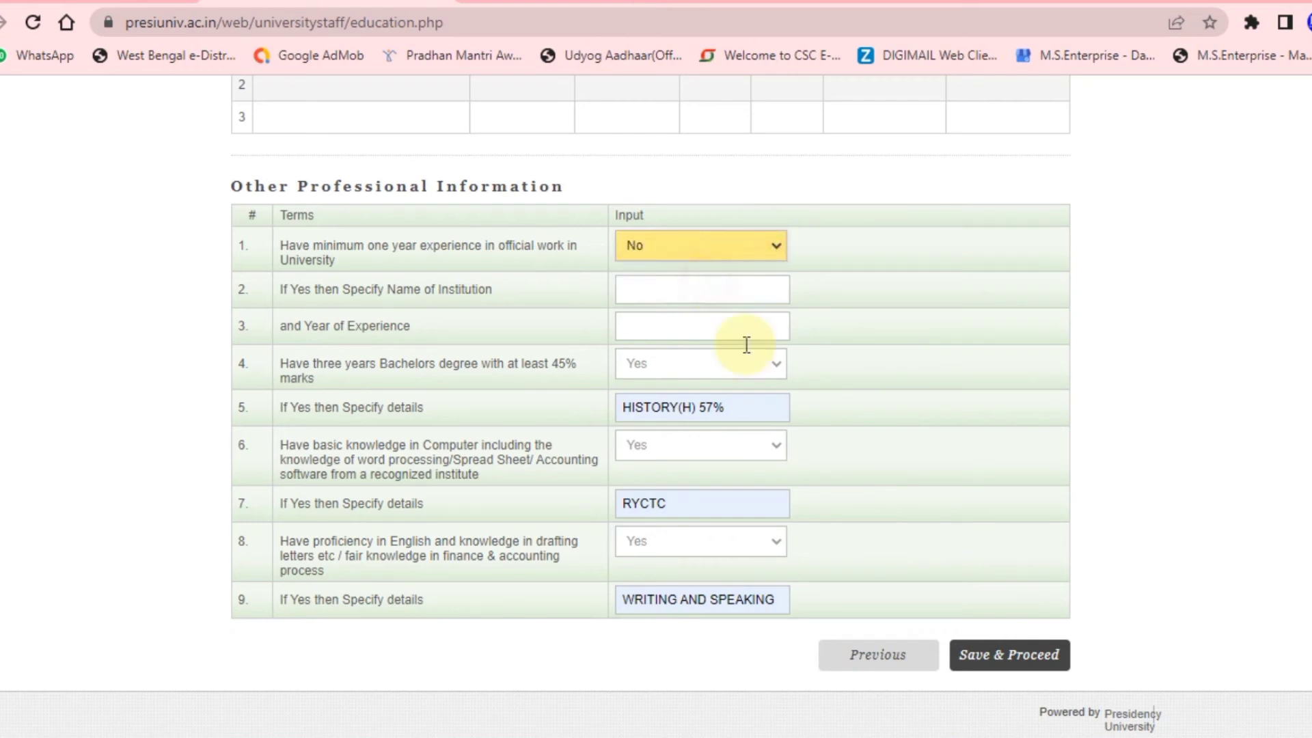
pyautogui.click(1031, 652)
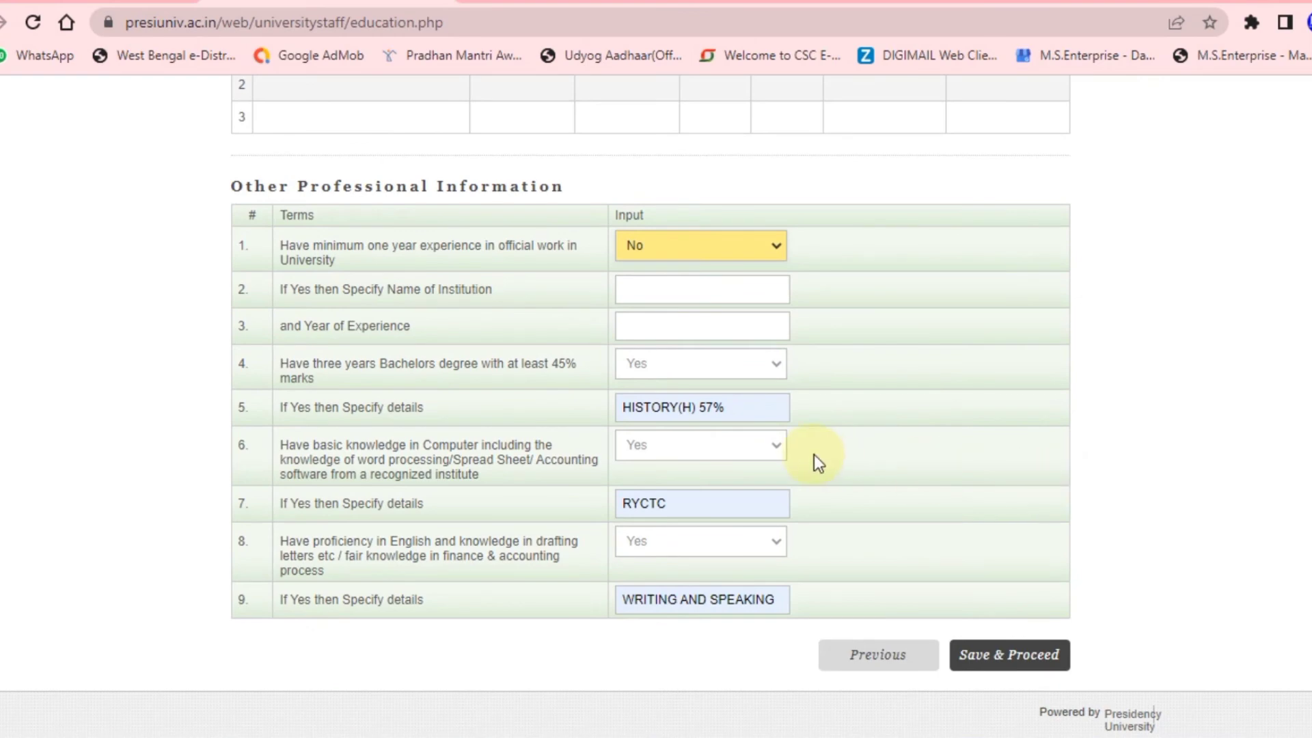
pyautogui.scroll(15, 815, 454)
pyautogui.scroll(-15, 814, 453)
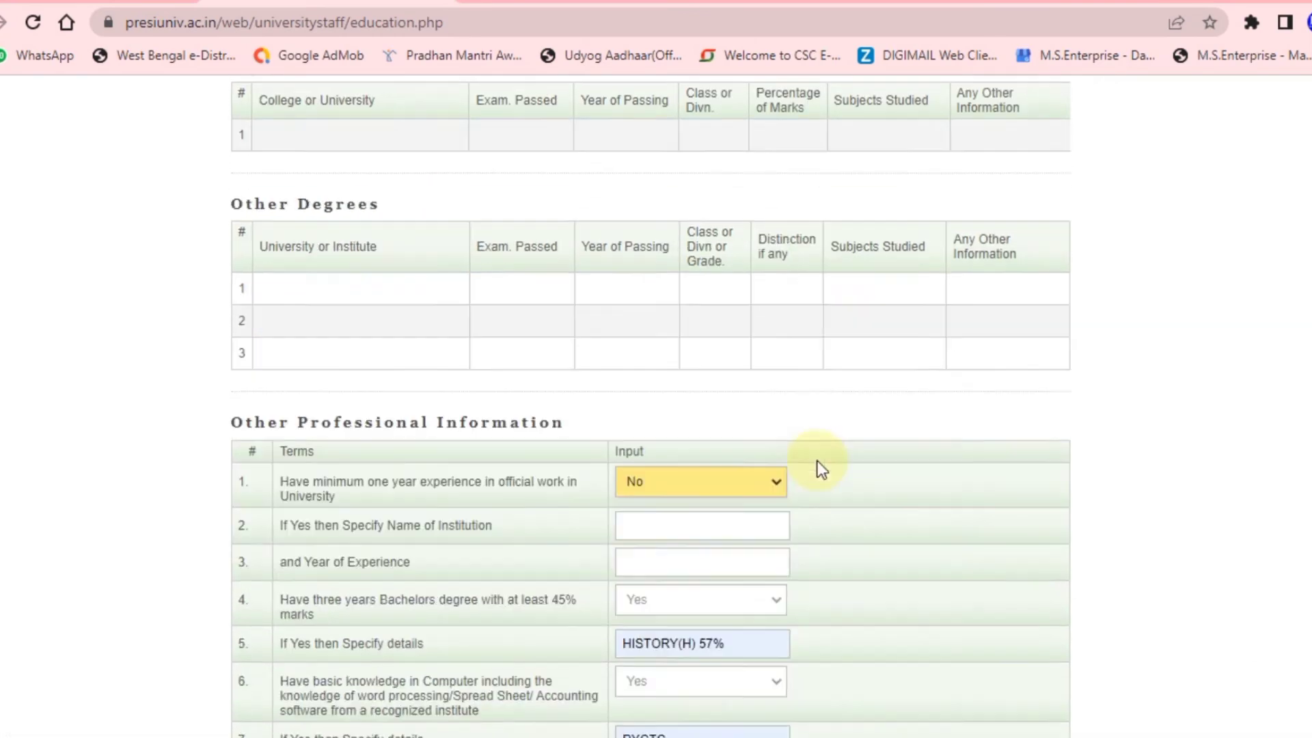
pyautogui.click(1010, 656)
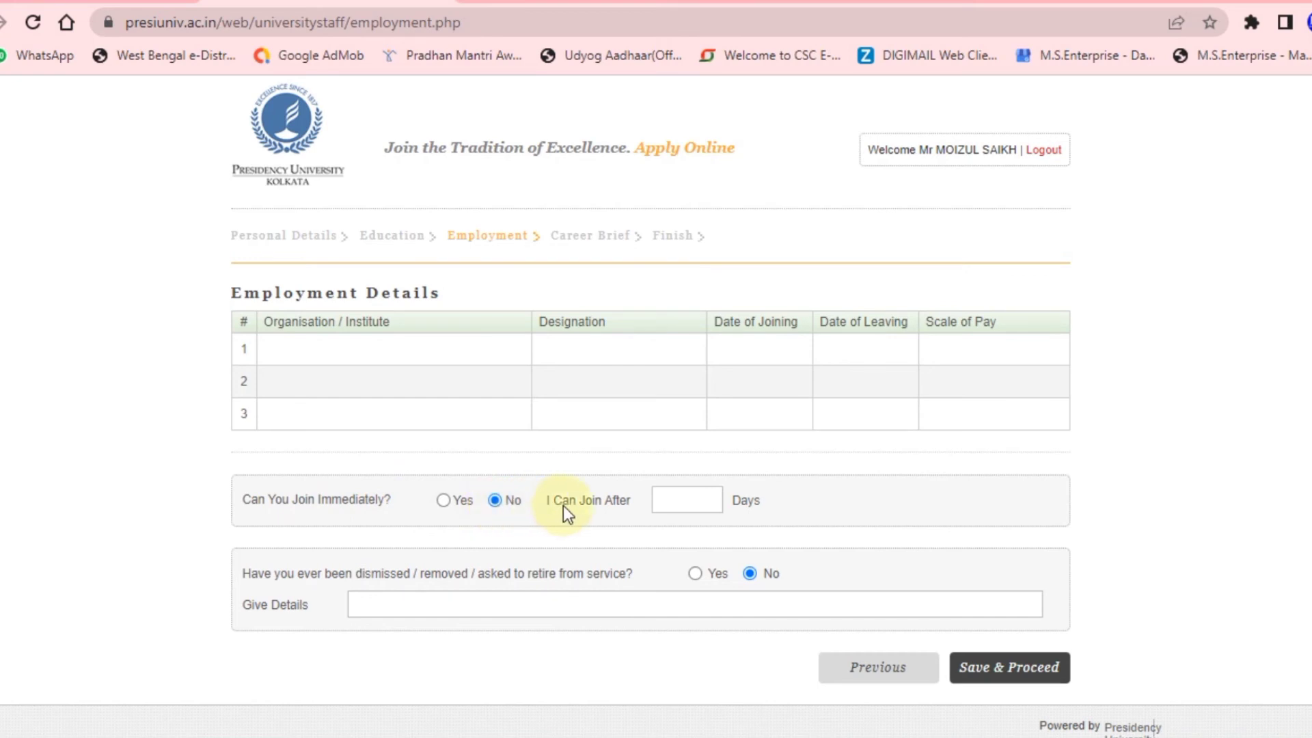
# Save the blank Employment Details step with both questions No and continue to Career Brief.
pyautogui.scroll(-1, 703, 505)
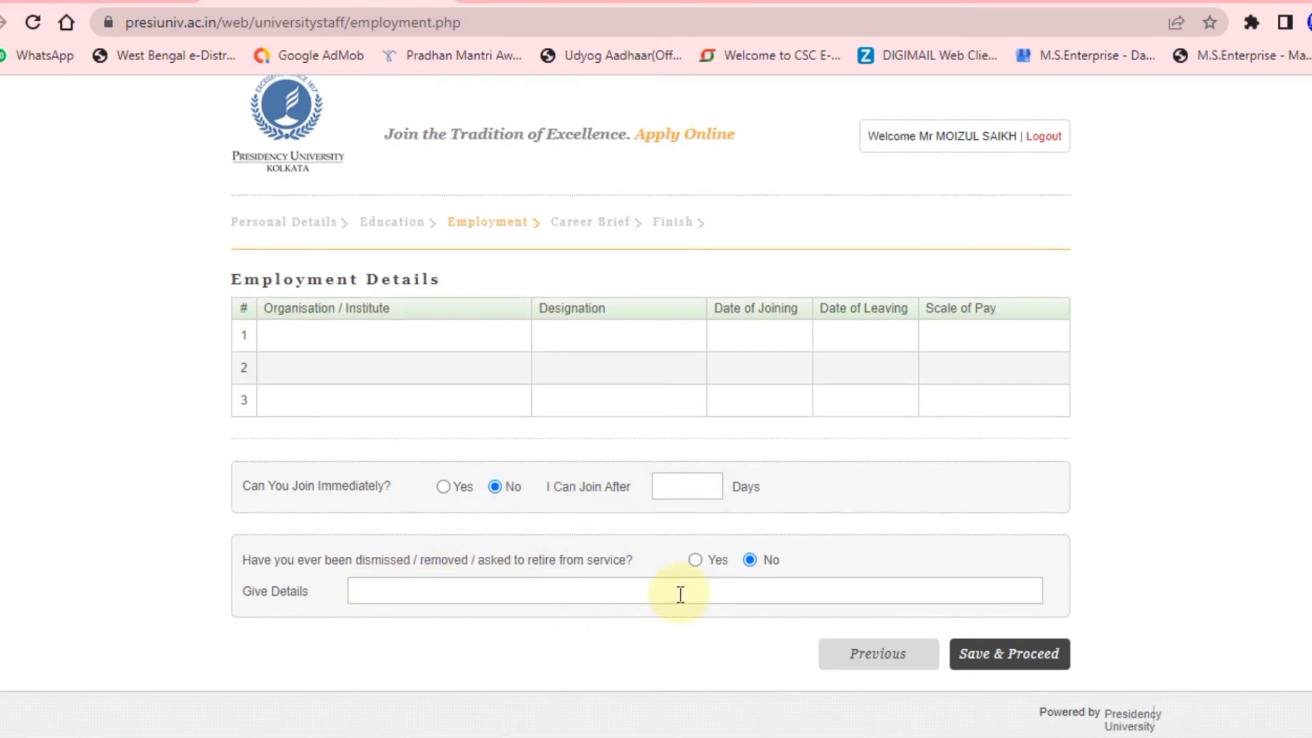
pyautogui.click(989, 670)
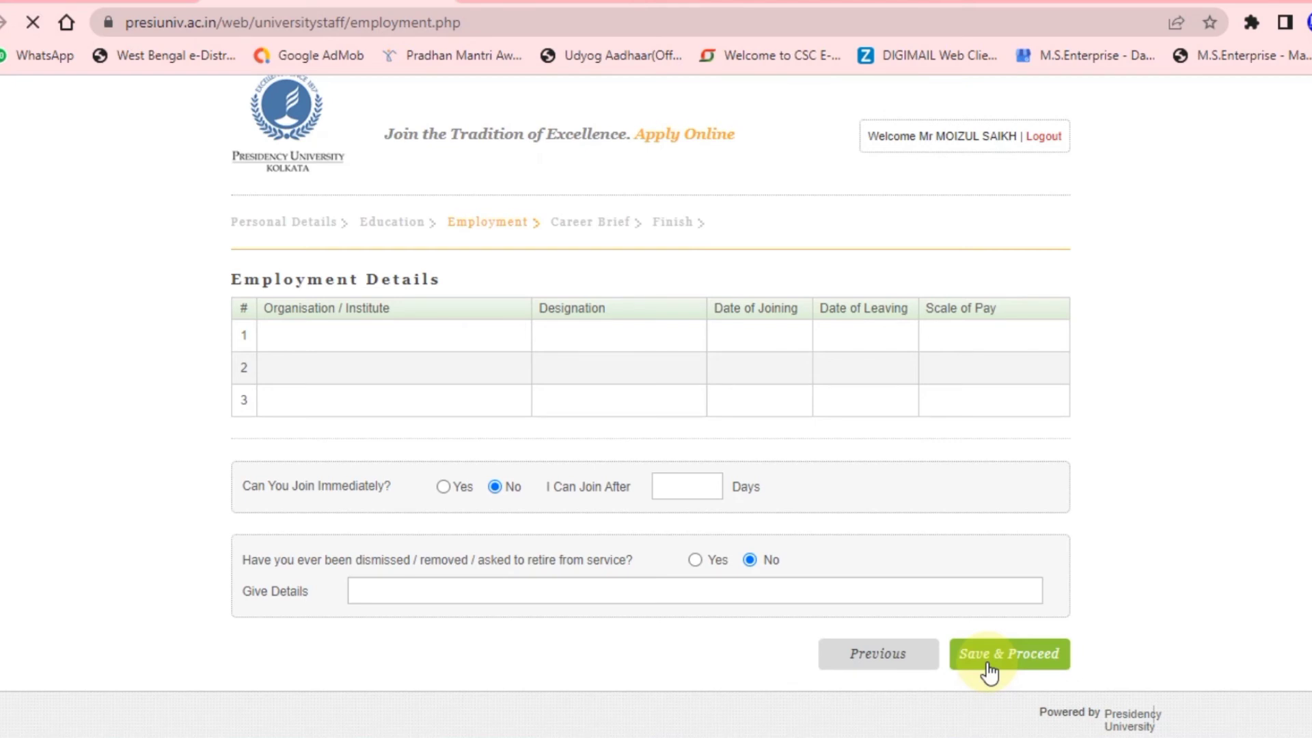